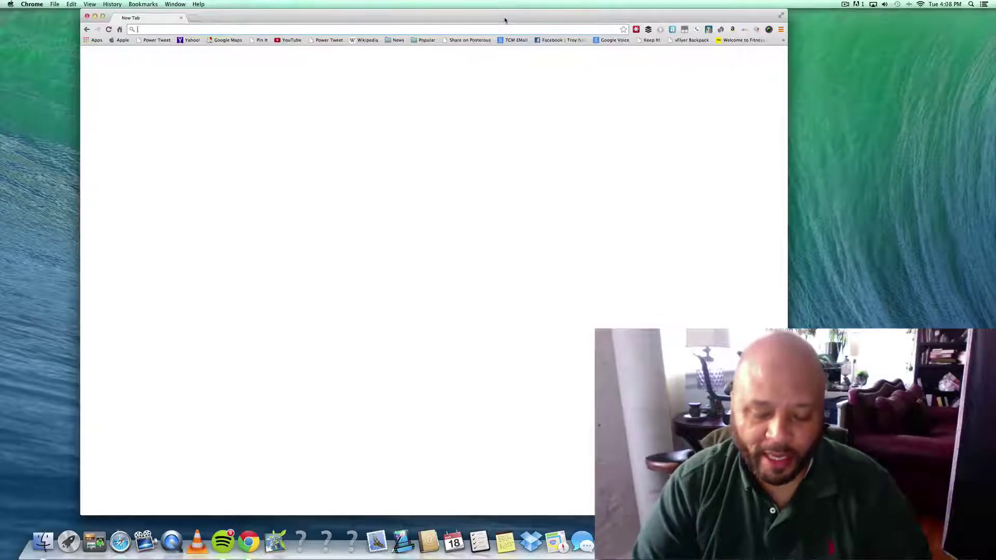
- Load jotform.com in Chrome to reach the builder's blank Untitled Form
type("jotform.com")
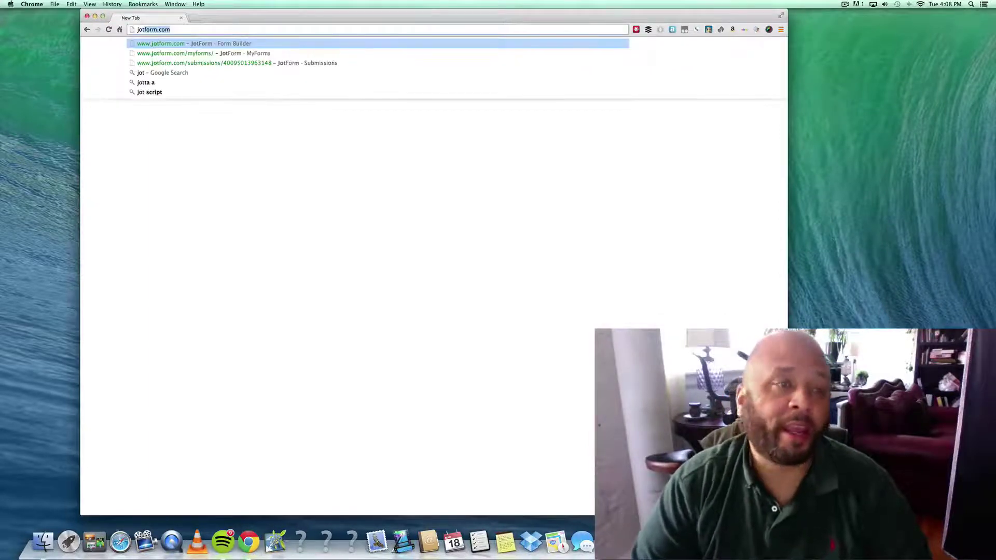
key("Return")
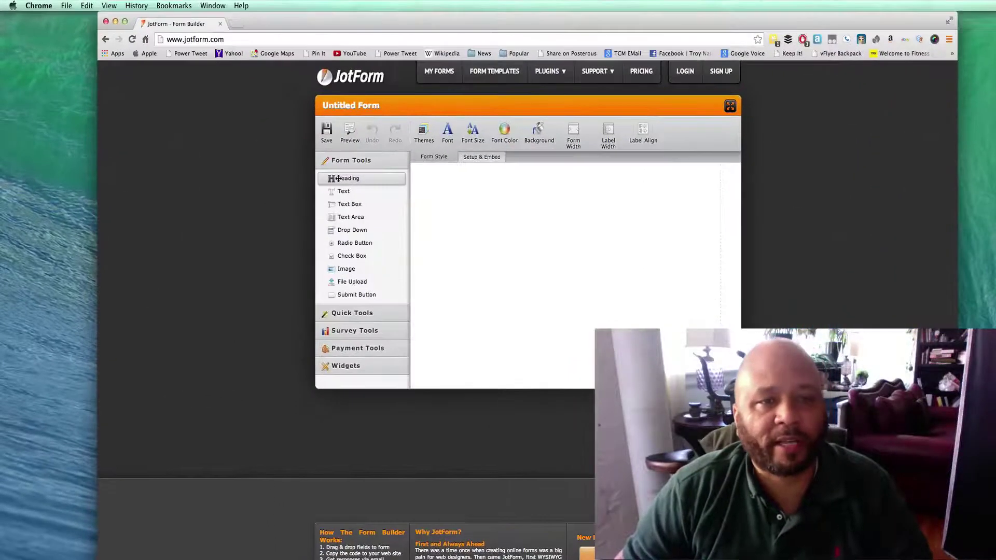
- Add a heading to the blank form and title it 'Test Form'
left_click_drag(282, 133, 399, 136)
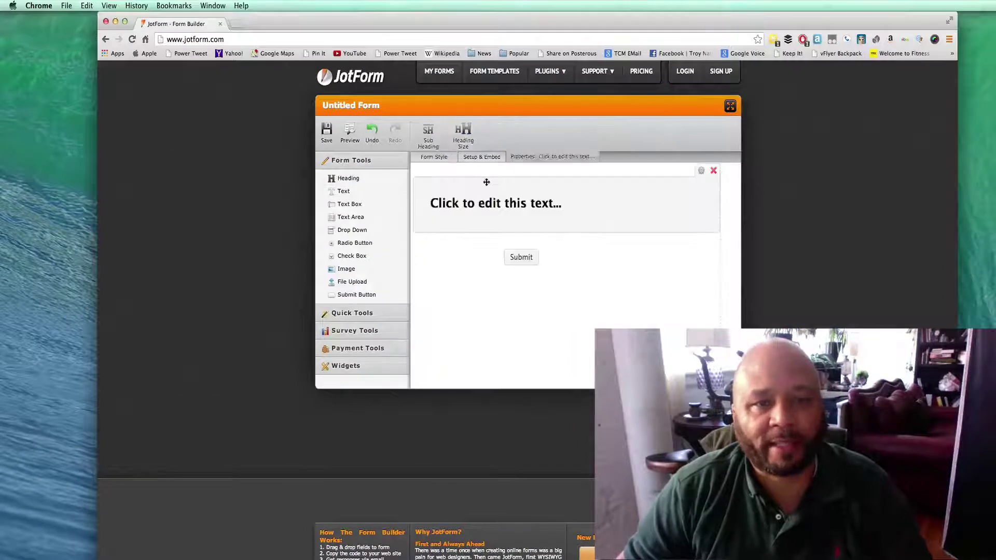
left_click(503, 204)
type("Te")
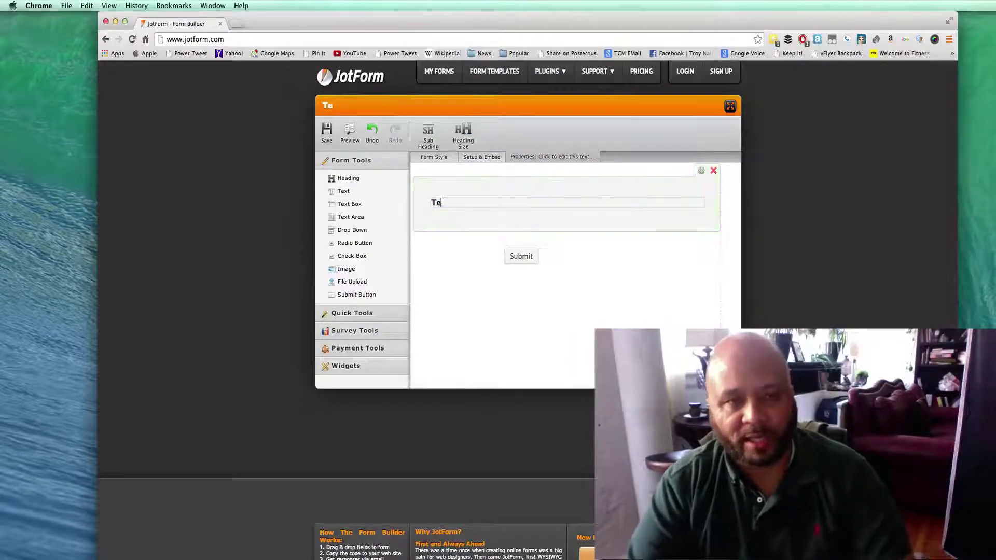
type("st For")
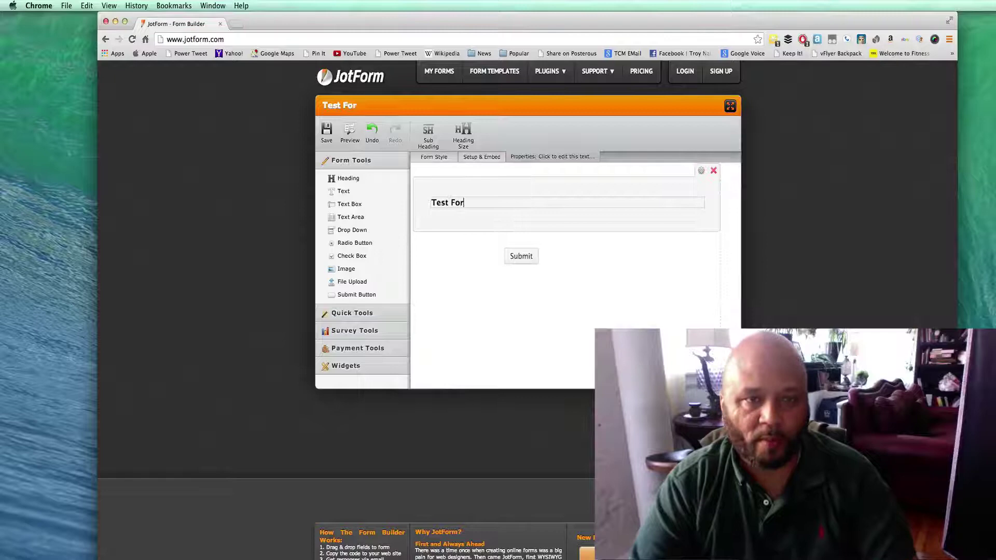
type("m")
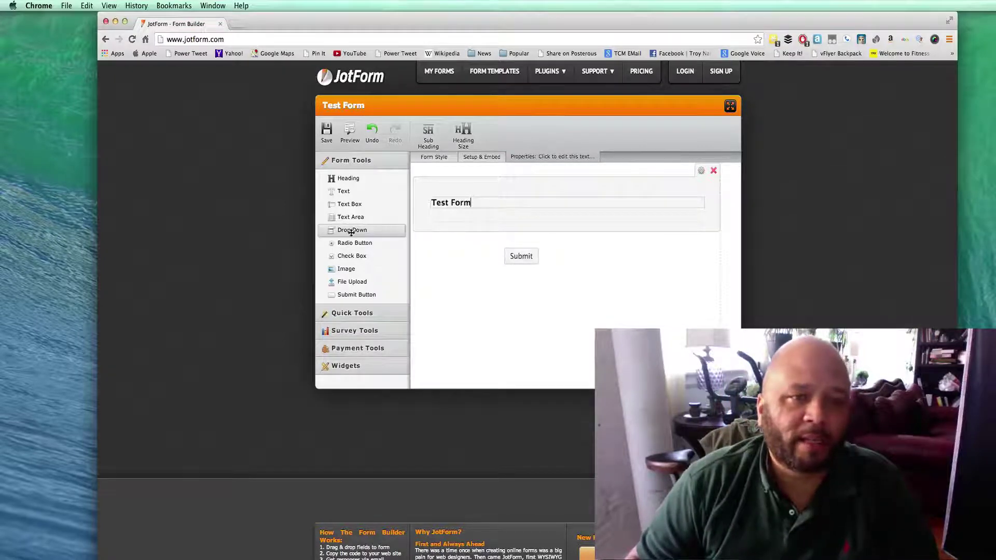
- Add a Choose One dropdown offering Yes, No, Maybe, then an 'Upload Your Form' file upload field
left_click(351, 232)
type("q")
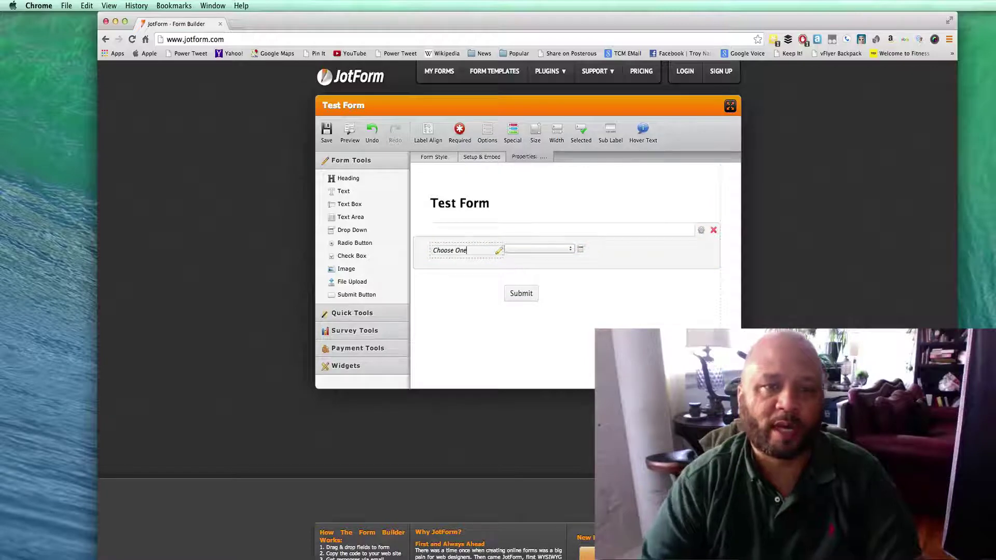
left_click(582, 251)
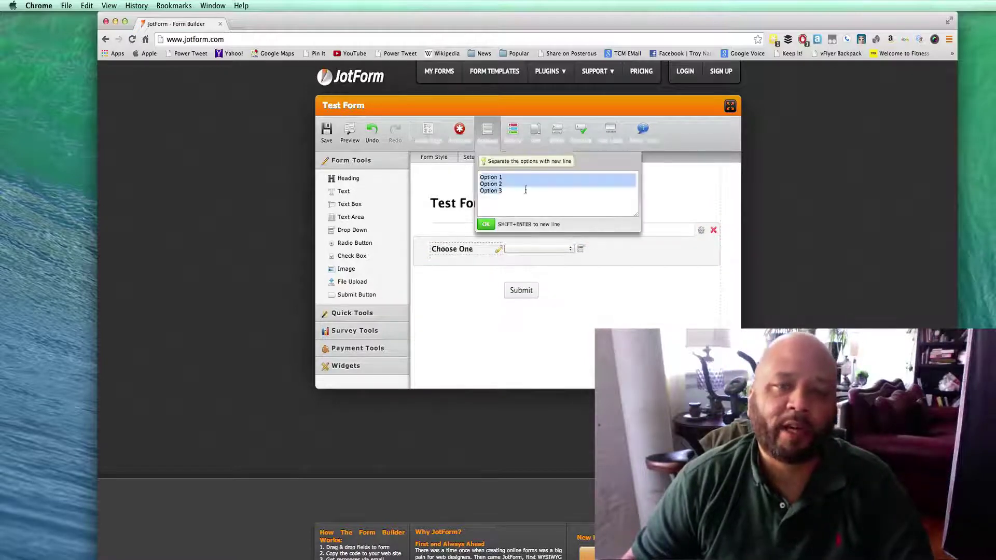
triple_click(507, 178)
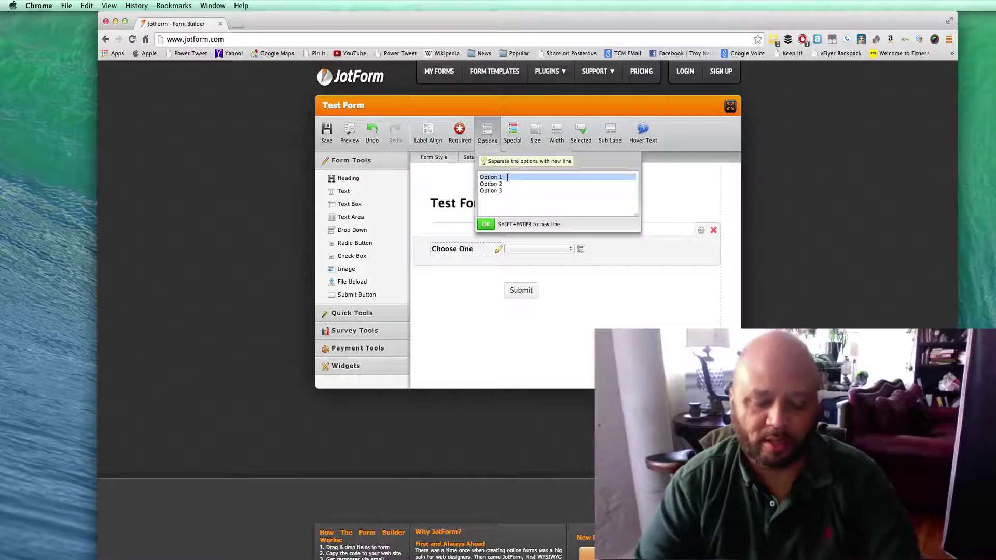
type("Yes")
key("super+a")
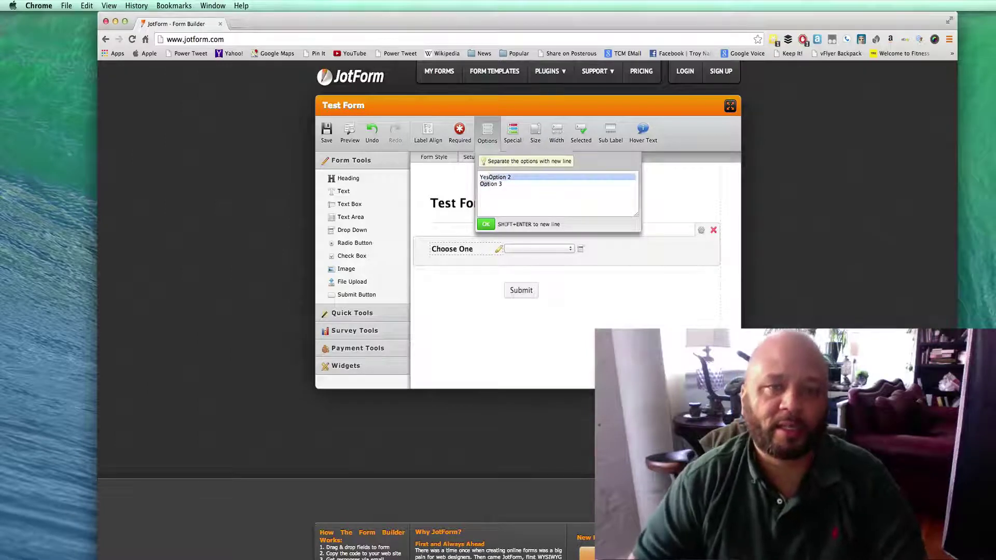
type("Yes ")
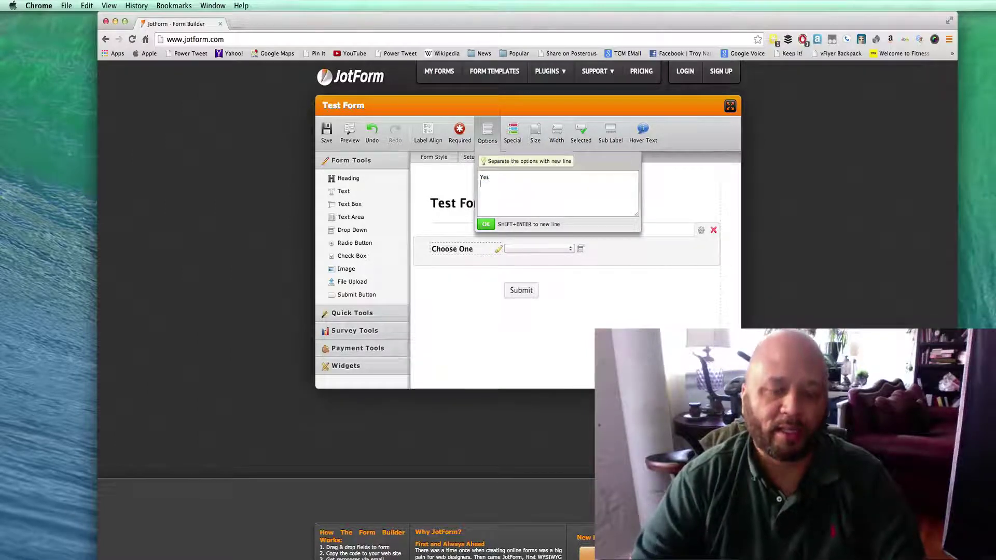
type("No Ma")
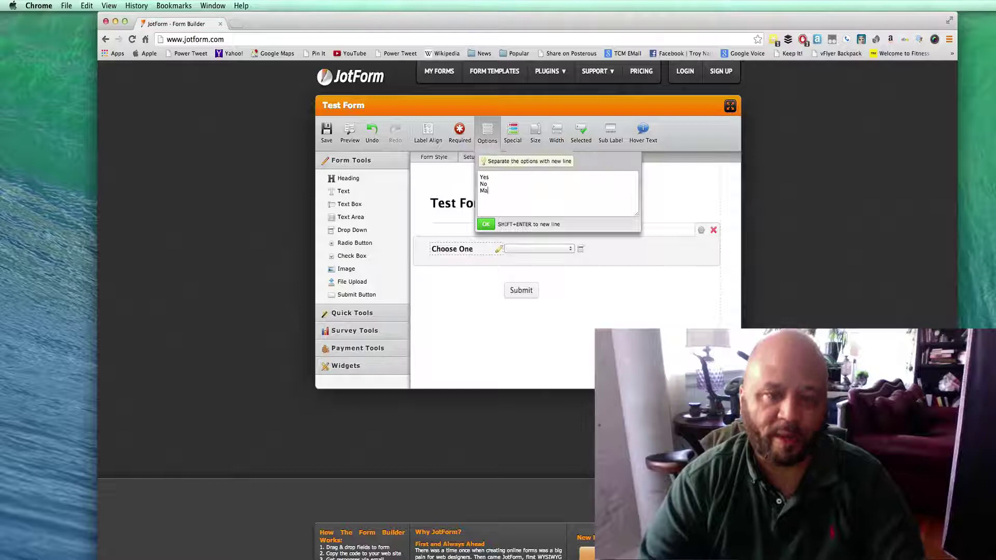
type("ybe")
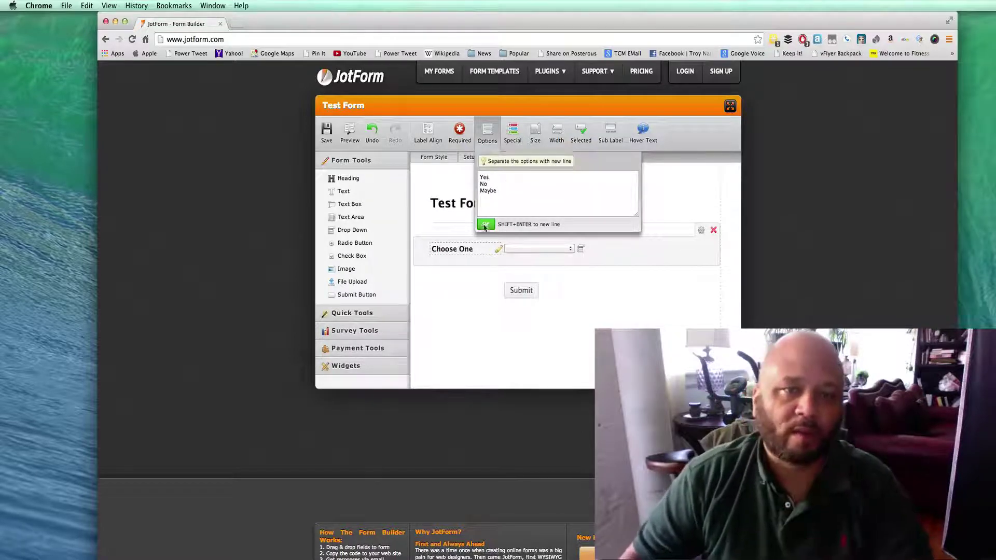
left_click(484, 226)
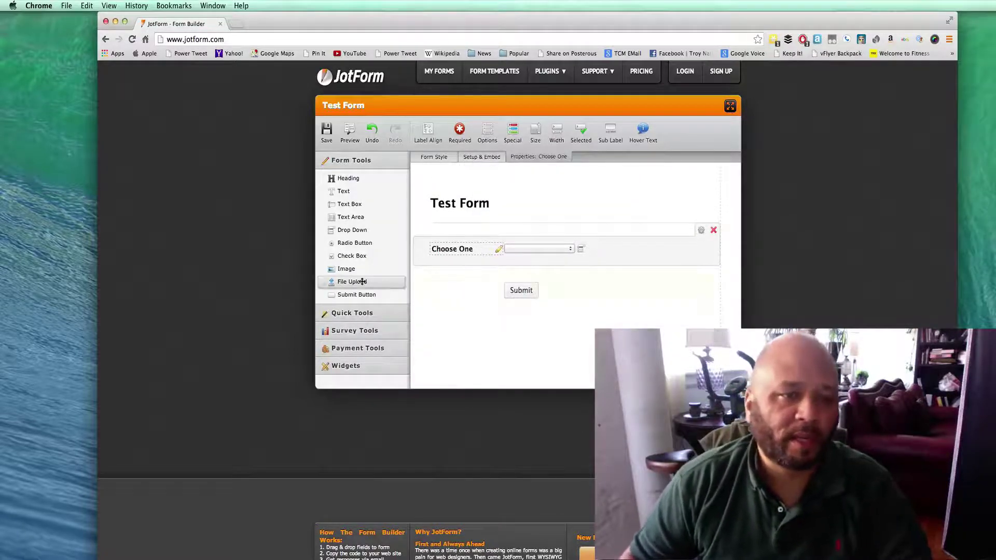
left_click(347, 281)
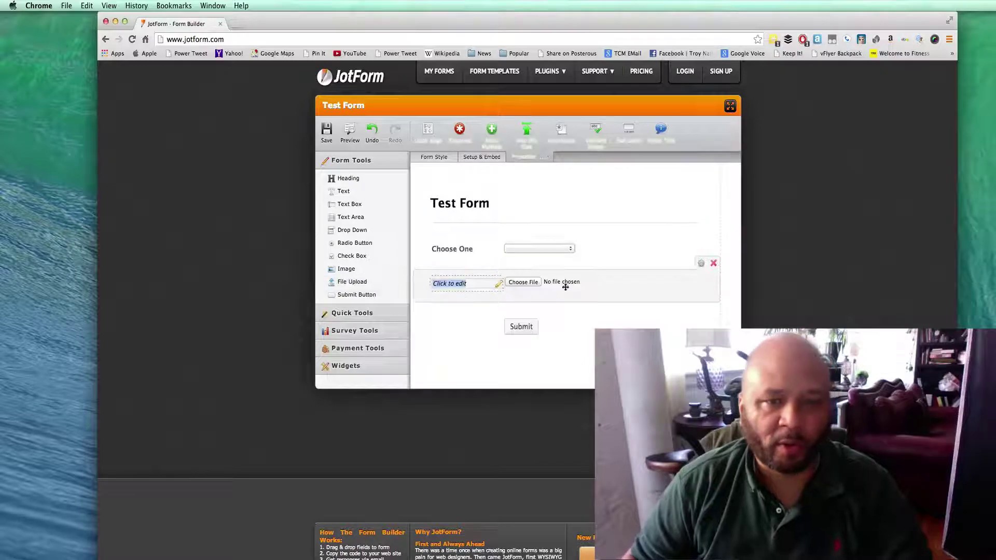
type("U")
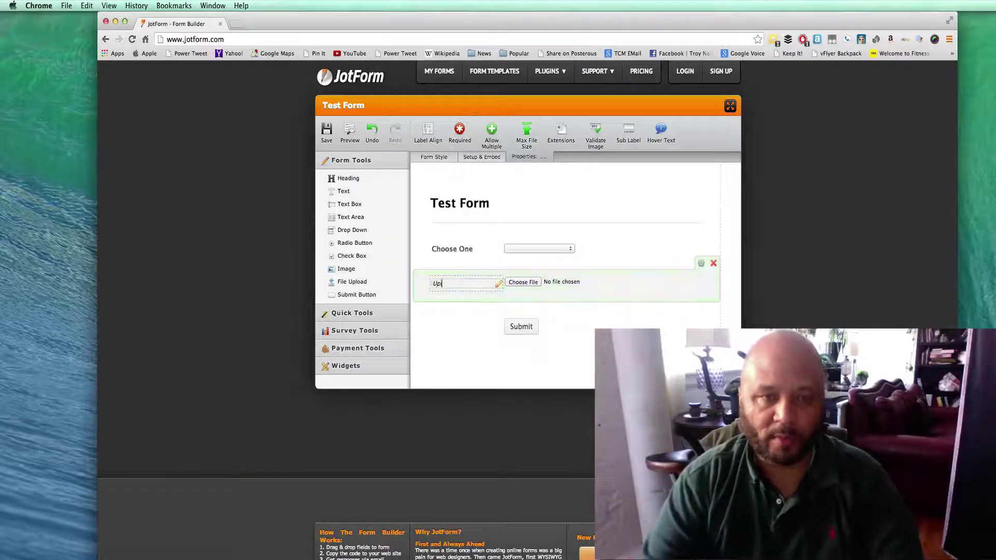
type("pload Your")
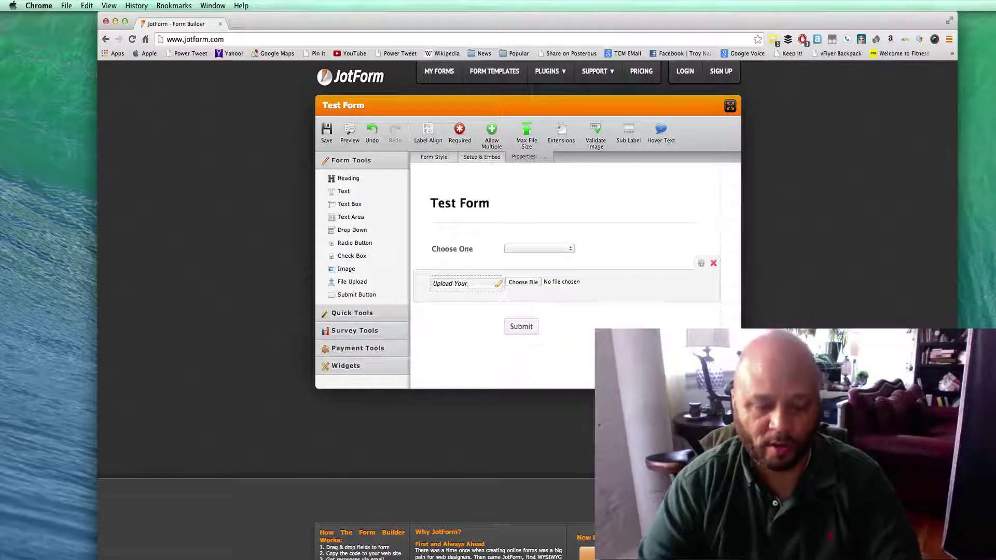
type("Po")
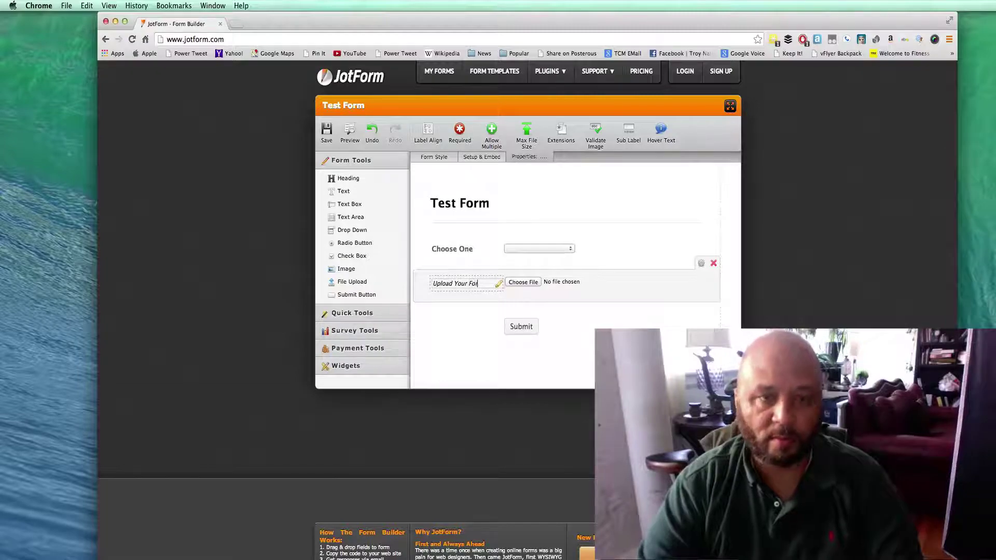
type("rm")
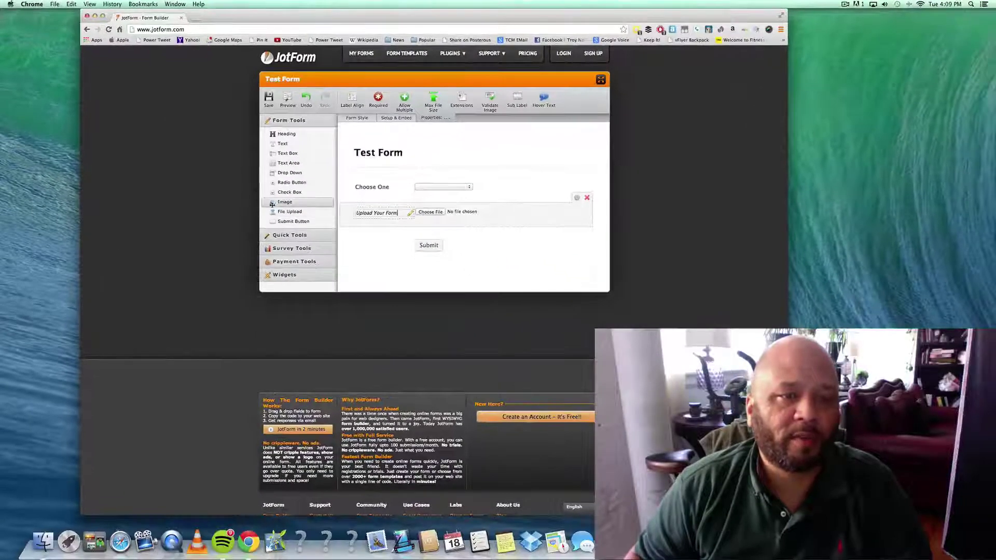
- Upload the JPEG photo from the computer through the Image Wizard as a new image field
left_click(272, 202)
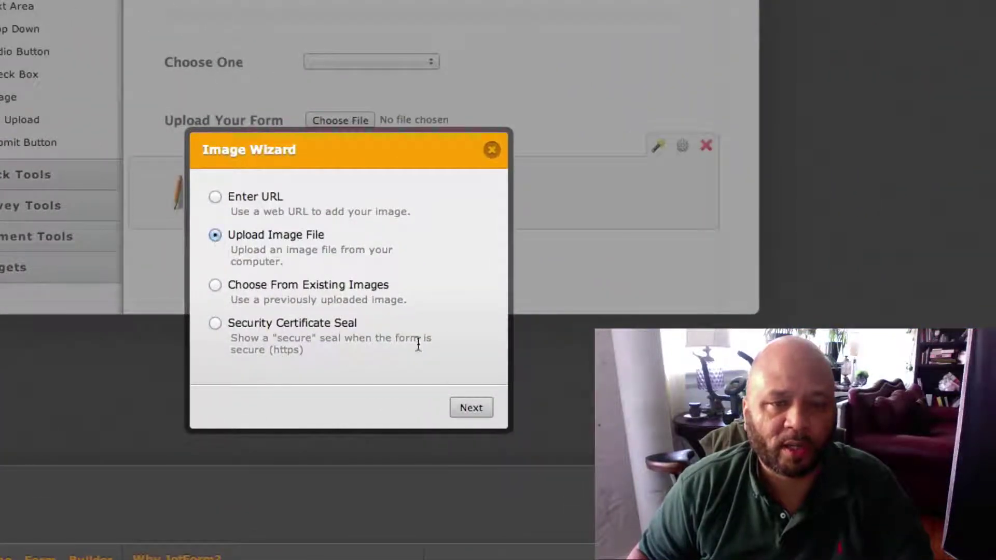
left_click(472, 408)
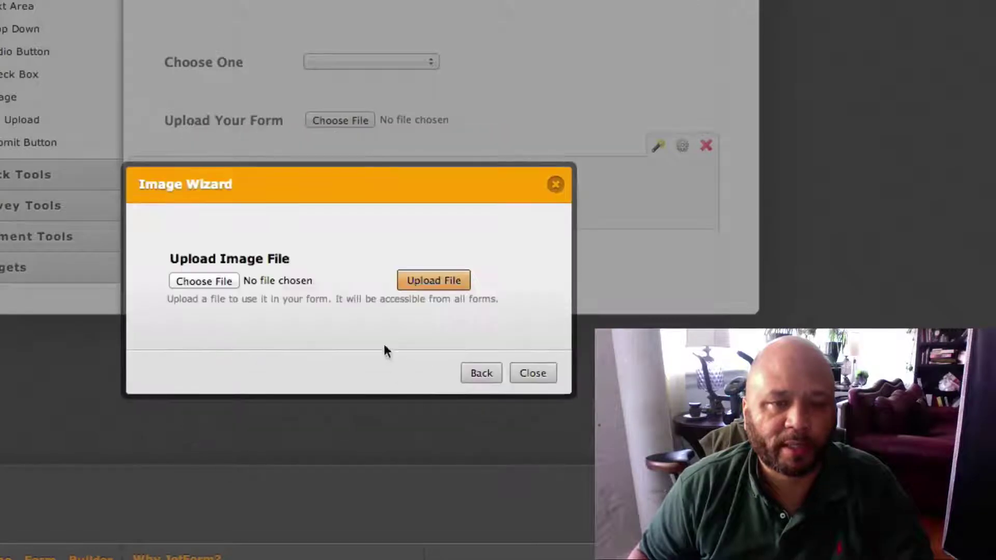
left_click(212, 278)
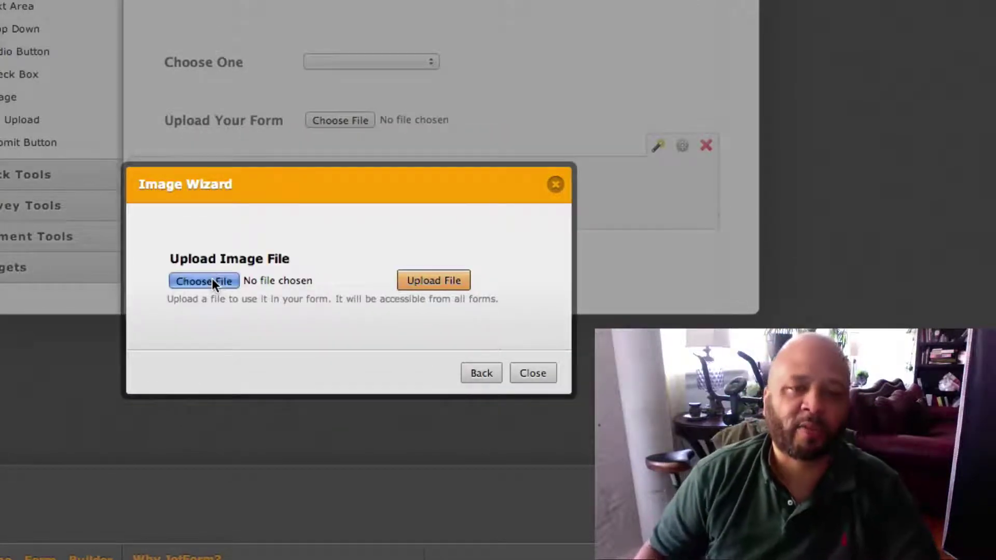
scroll(202, 21, "down", 3)
scroll(363, 78, "down", 10)
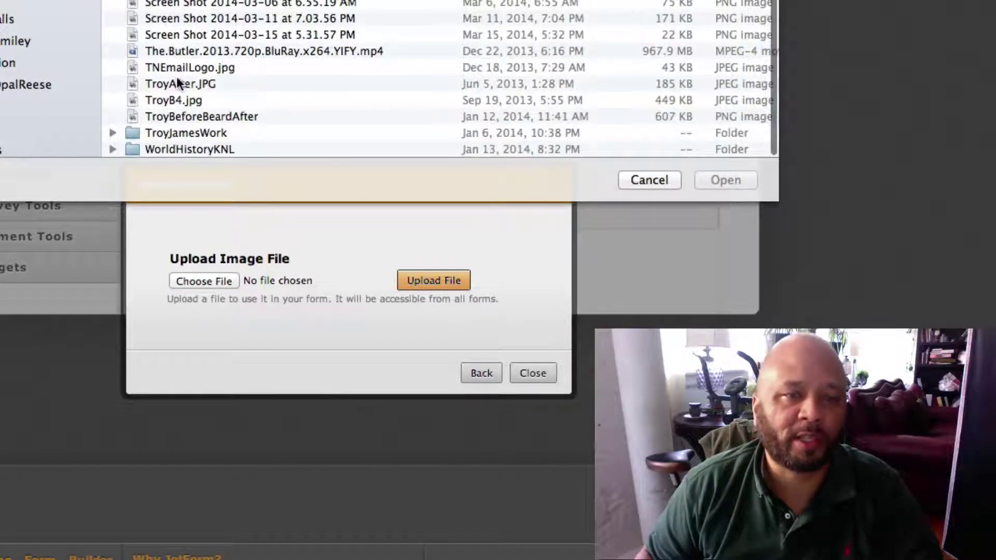
left_click(176, 84)
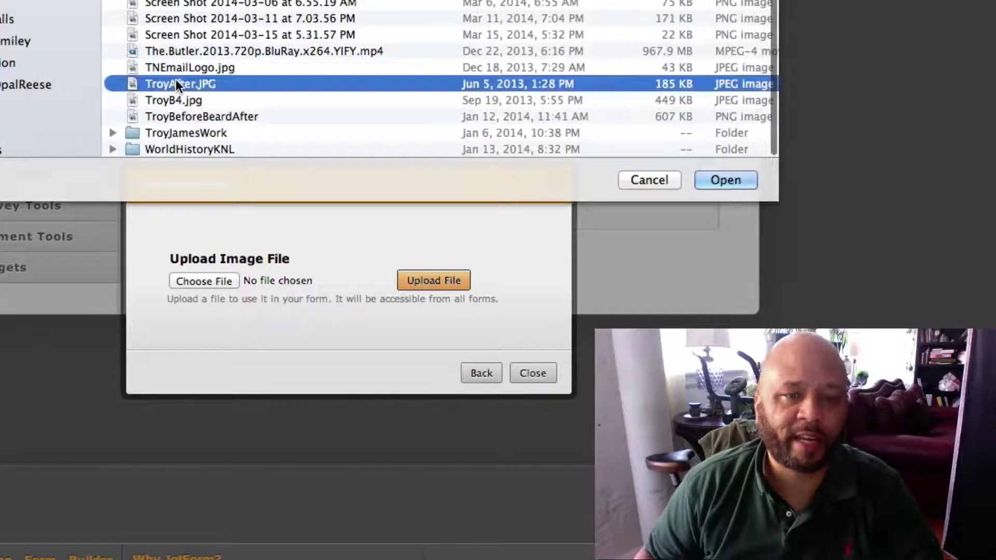
left_click(720, 180)
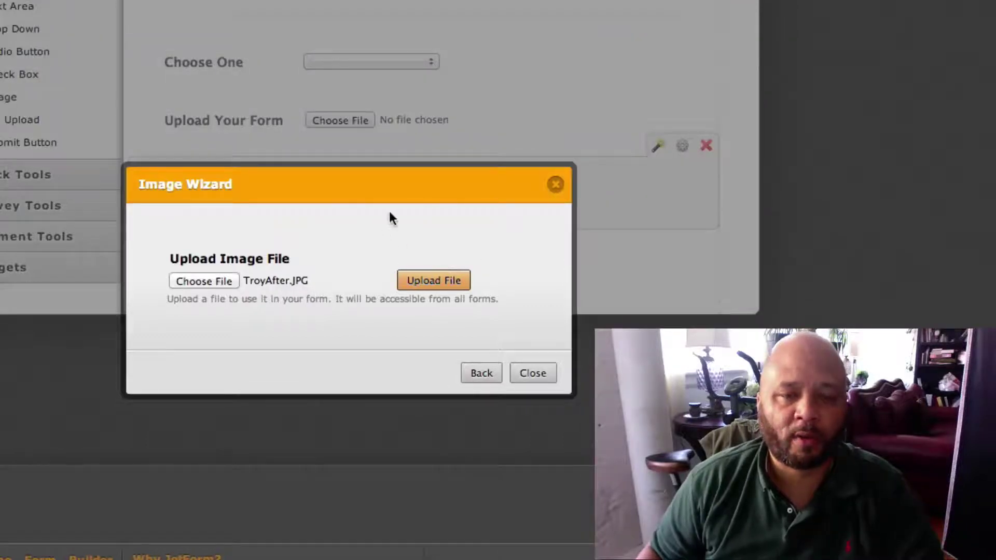
left_click(437, 280)
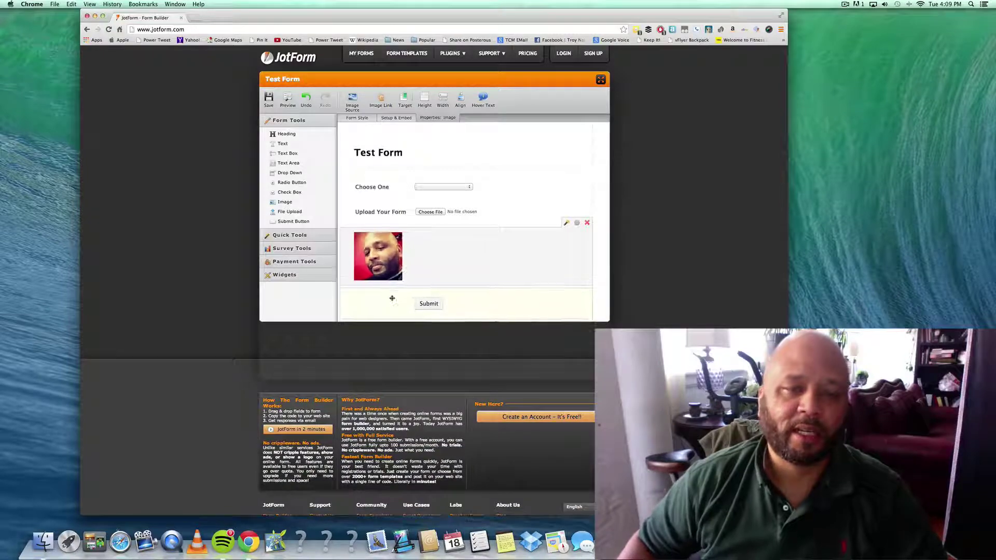
- Move the photo to the top of the form, directly beneath the Test Form heading
left_click_drag(361, 261, 360, 177)
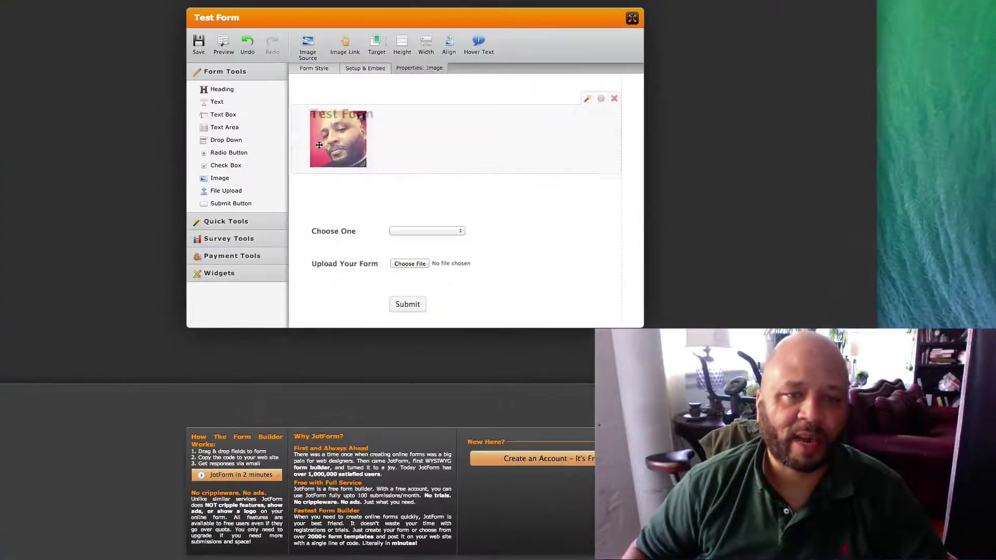
left_click_drag(319, 145, 322, 109)
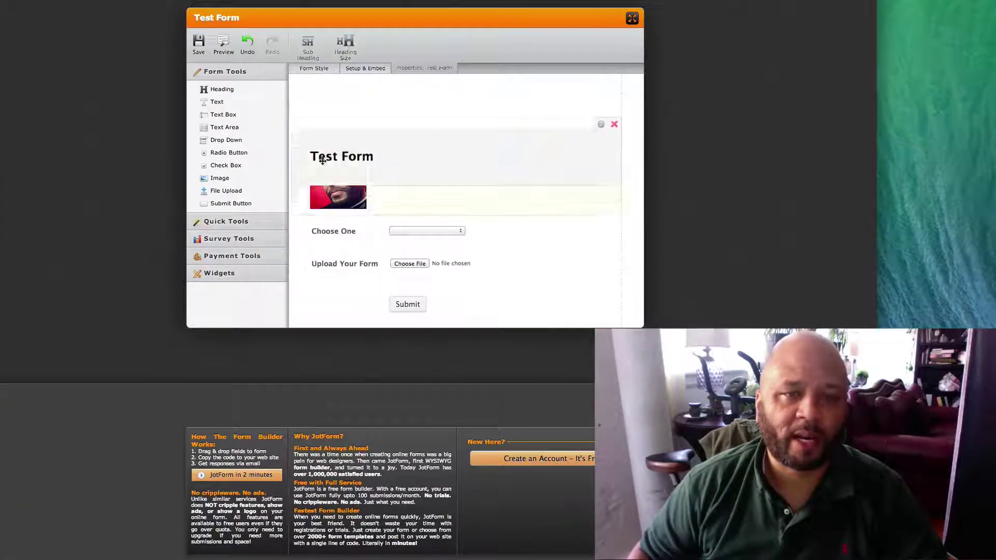
left_click(481, 176)
left_click_drag(442, 166, 422, 102)
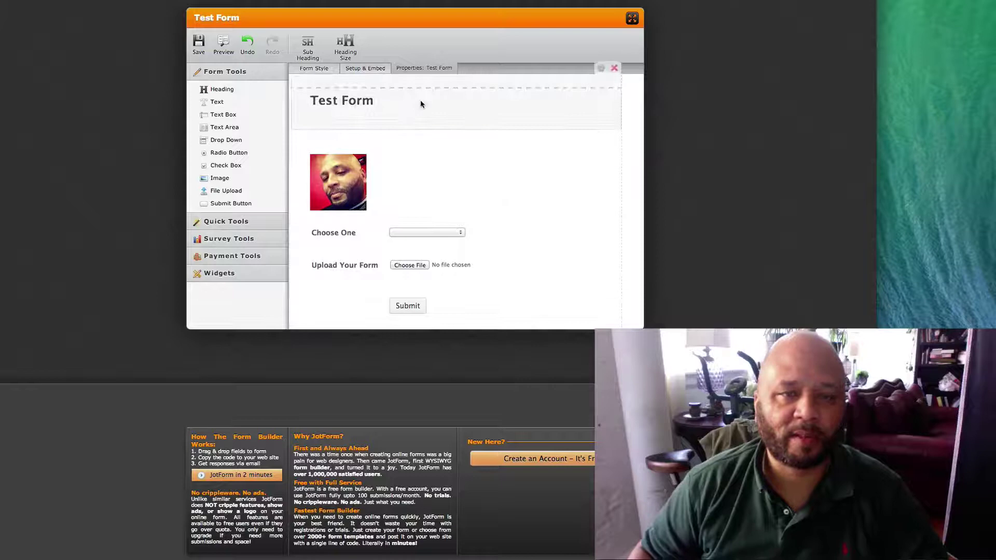
- Mark the Choose One dropdown as required in its field settings
left_click(499, 233)
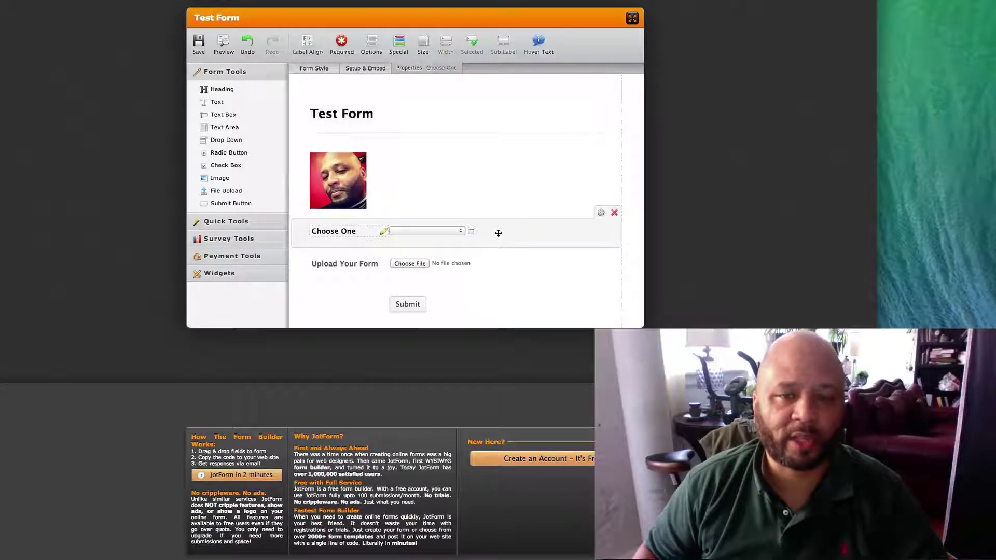
left_click(600, 212)
left_click(559, 239)
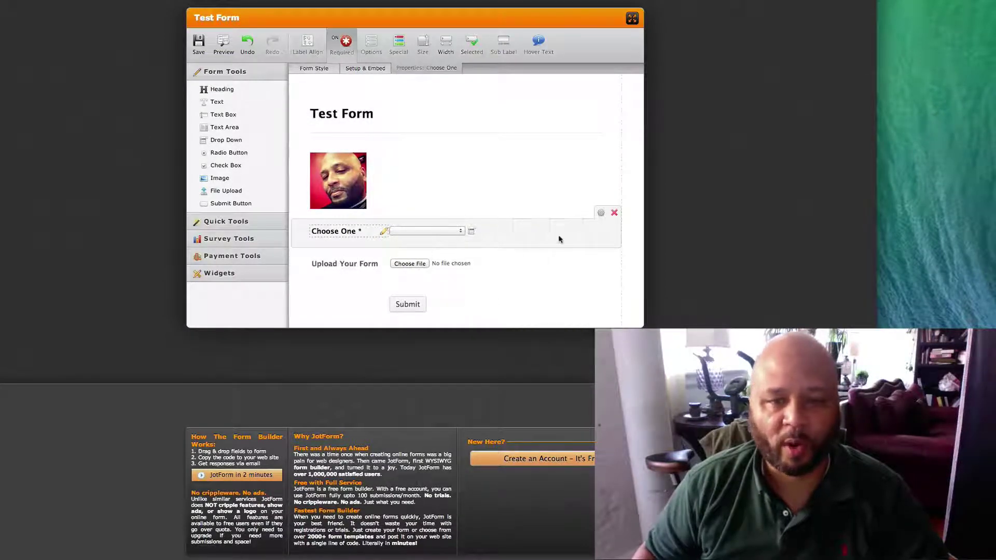
left_click(457, 231)
left_click(489, 225)
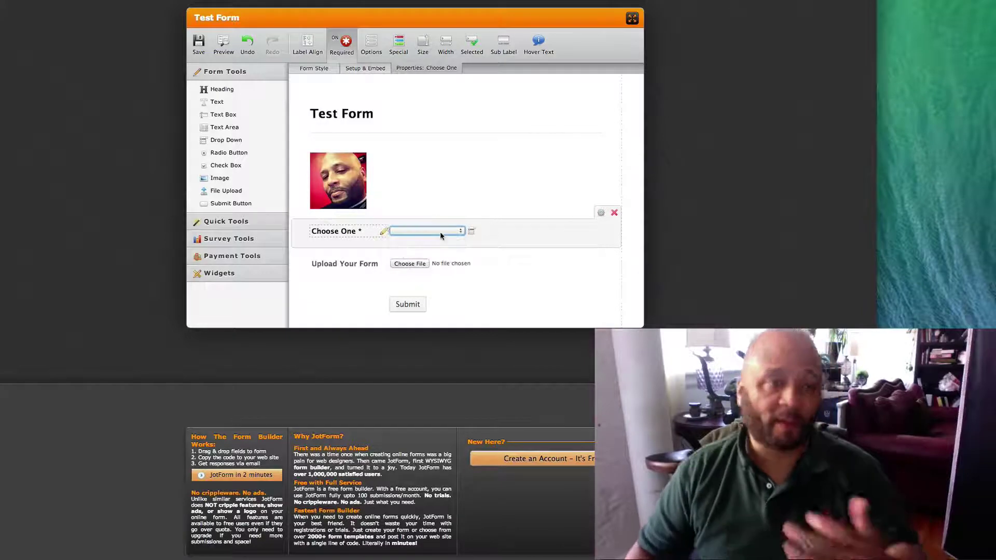
- Add a PayPal payment field and enter the PayPal account e-mail address
left_click(230, 256)
left_click(212, 144)
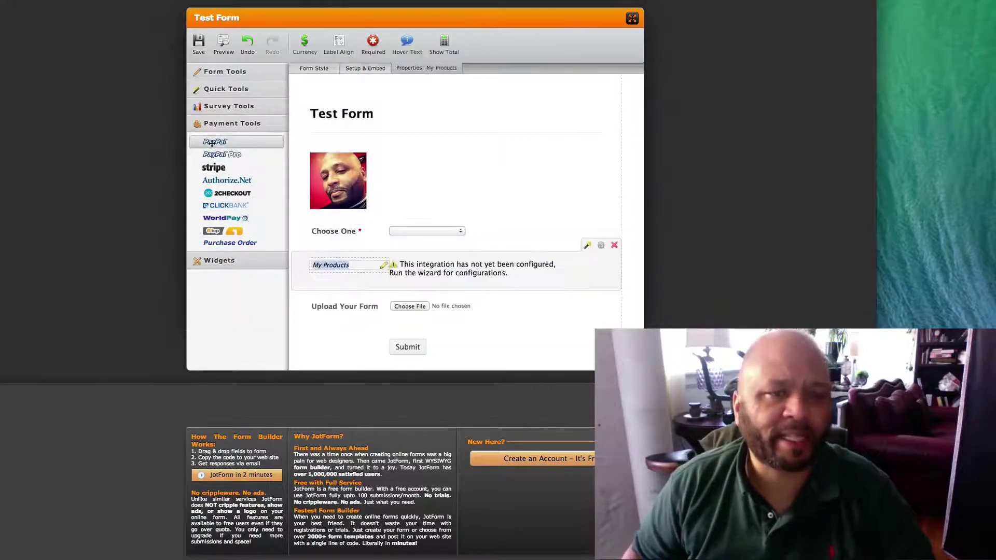
left_click(312, 201)
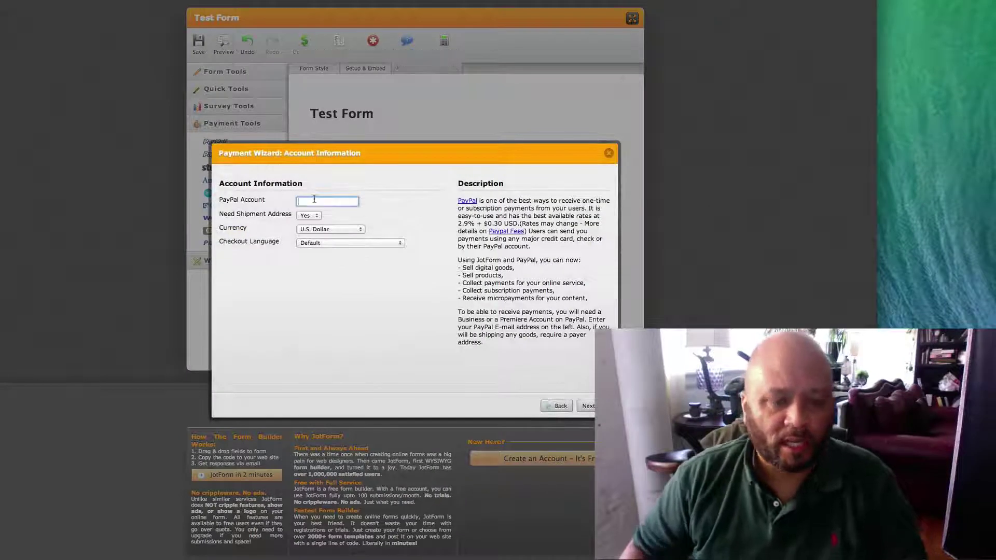
type("inv")
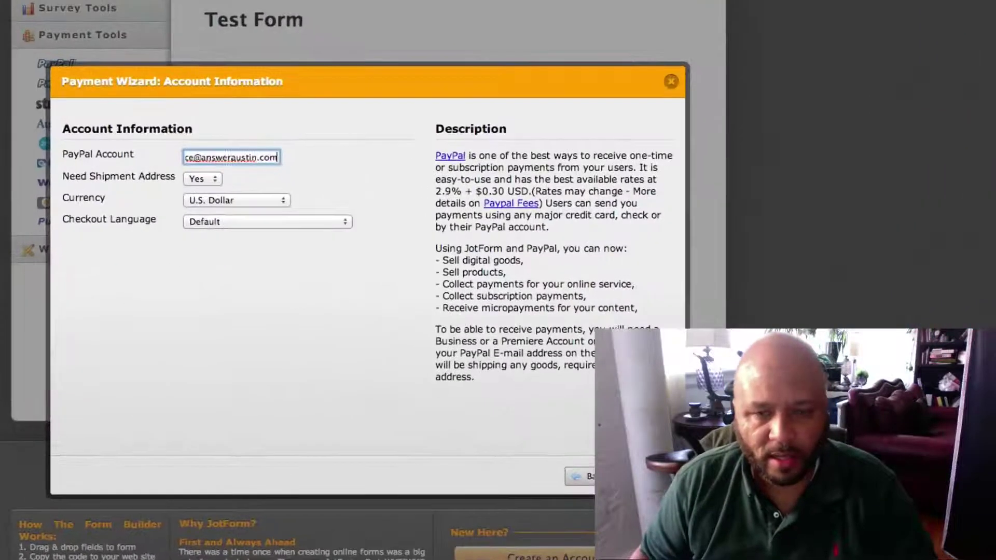
left_click(588, 406)
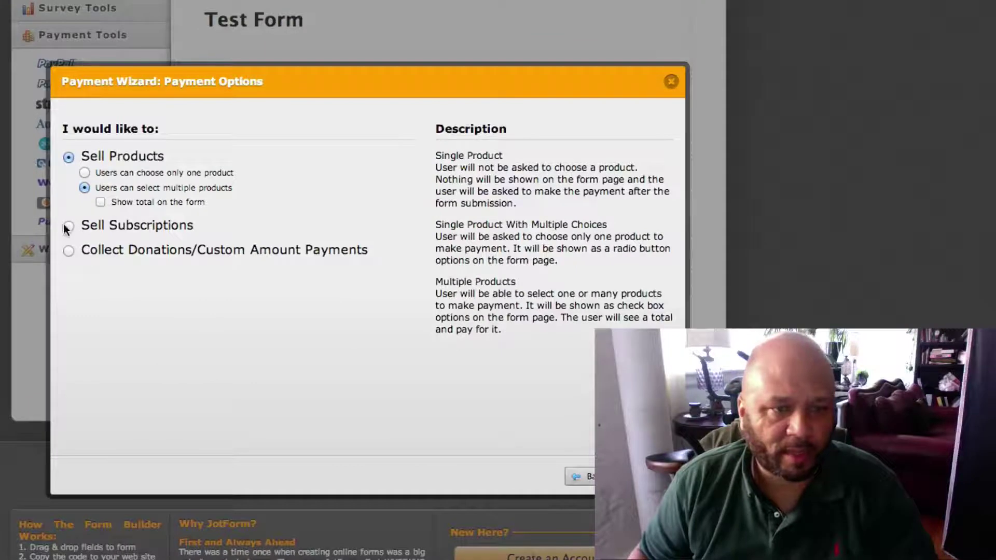
- Set it to Collect Donations with purpose 'Donation' and a suggested 20 USD amount
left_click(69, 251)
double_click(229, 244)
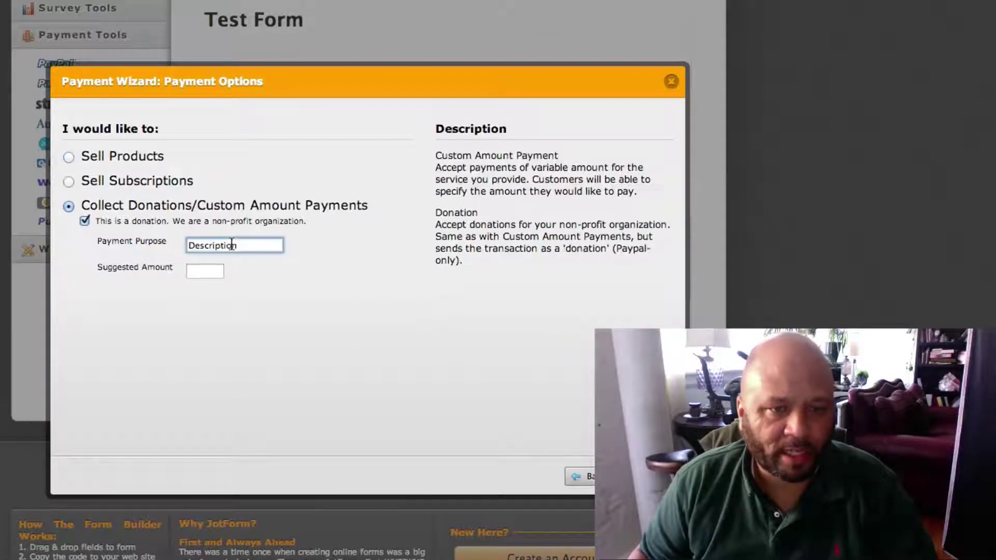
type("Donation")
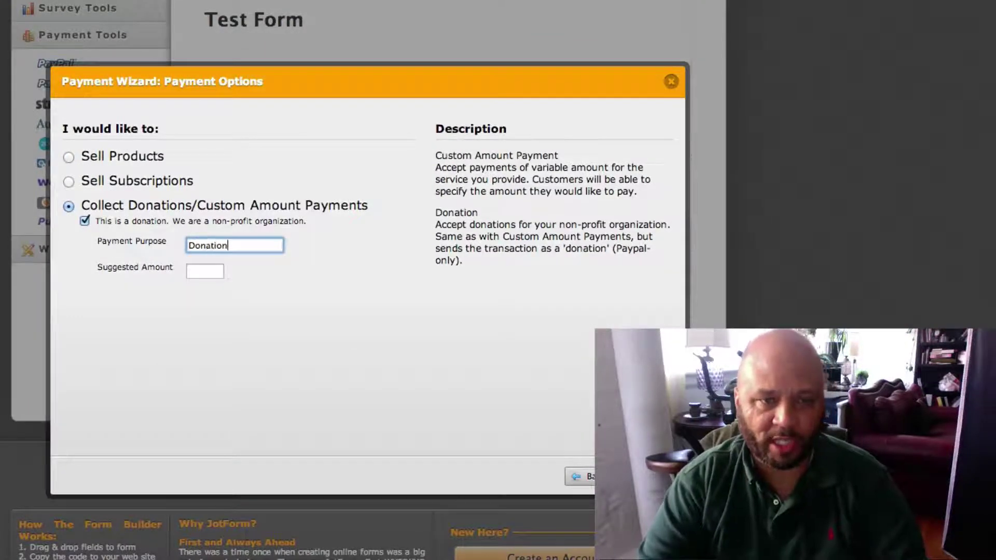
left_click(206, 272)
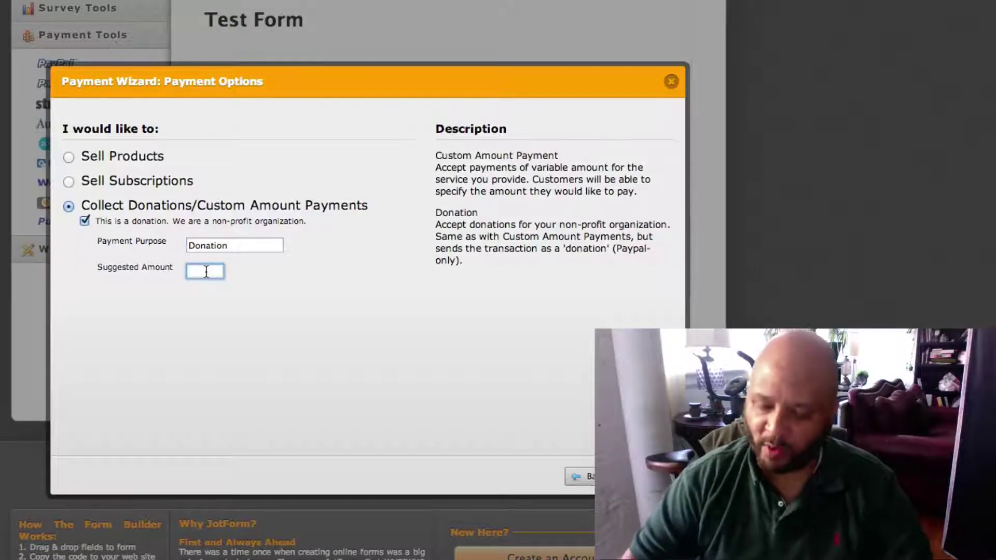
type("20.")
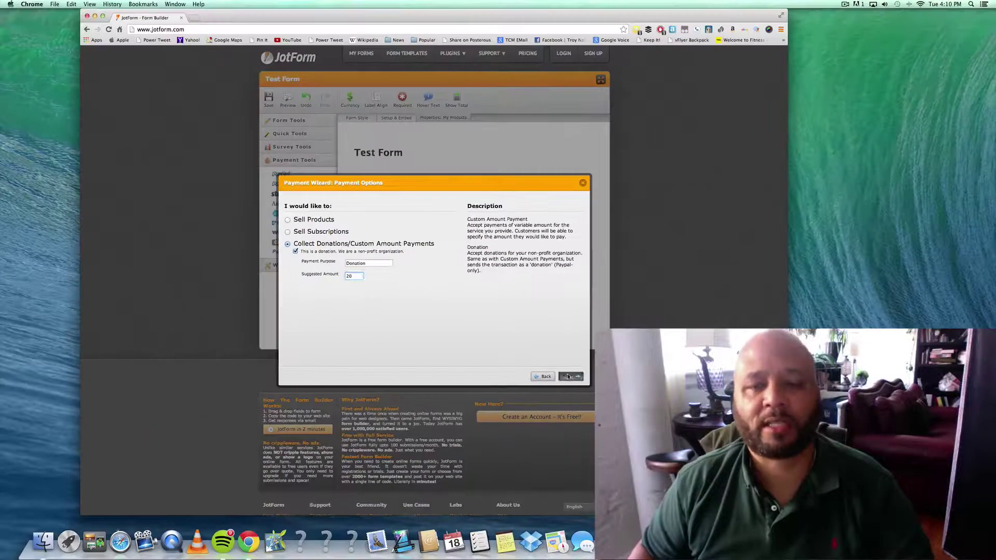
left_click(643, 478)
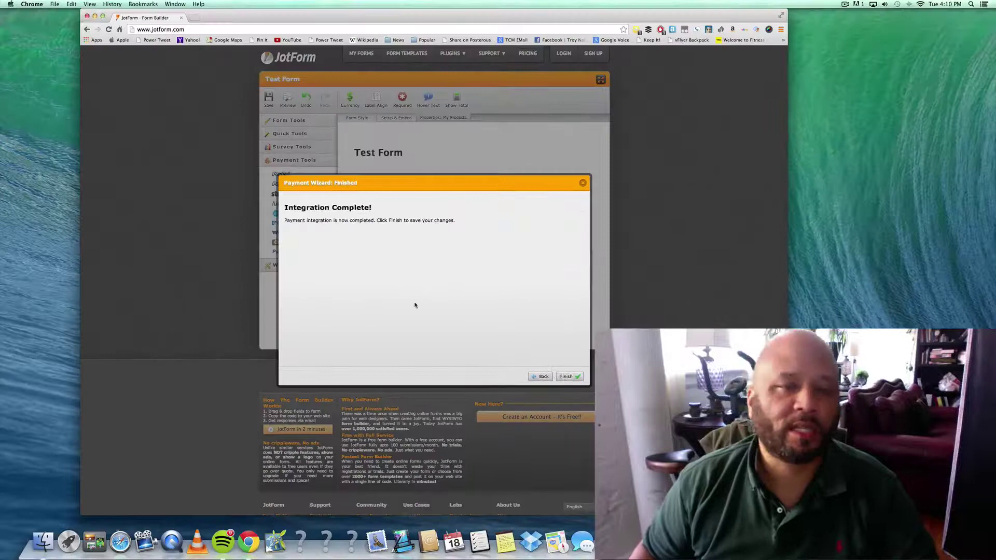
left_click(567, 377)
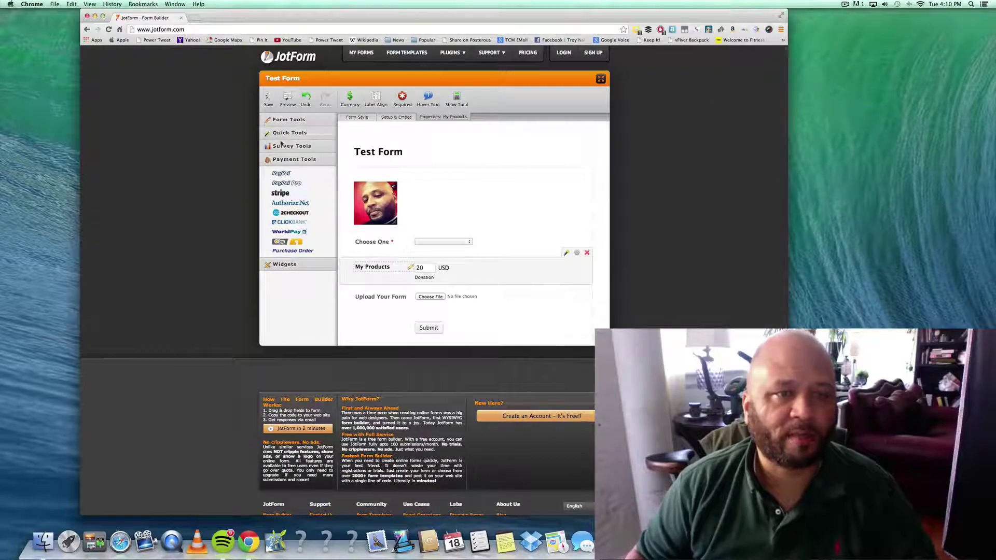
left_click(283, 133)
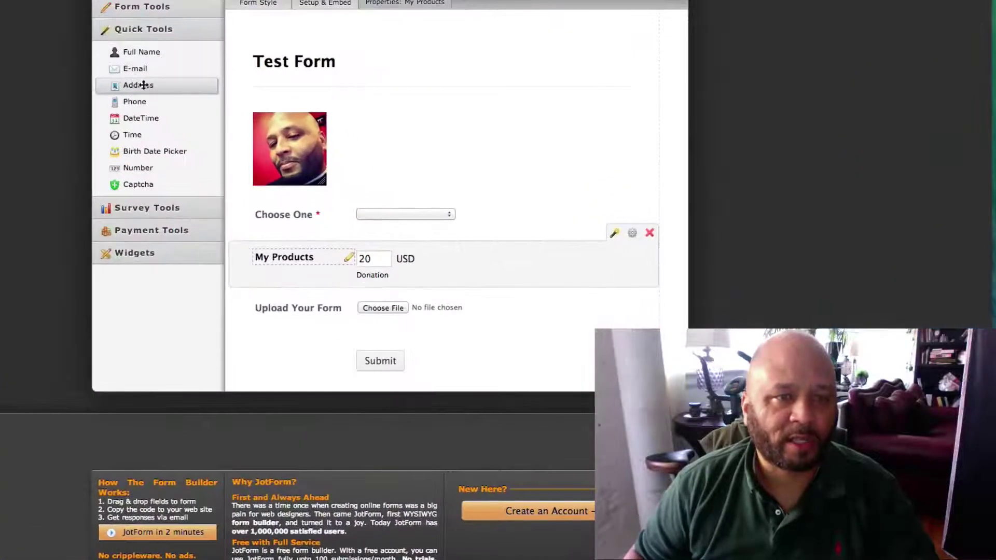
- Add an Address field and relabel it 'Your Address'
left_click(138, 85)
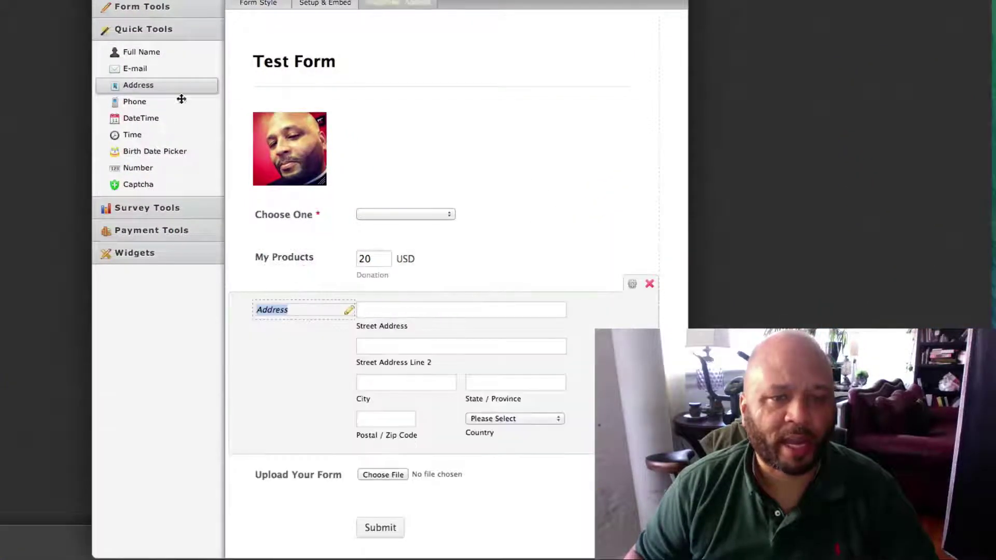
left_click(299, 311)
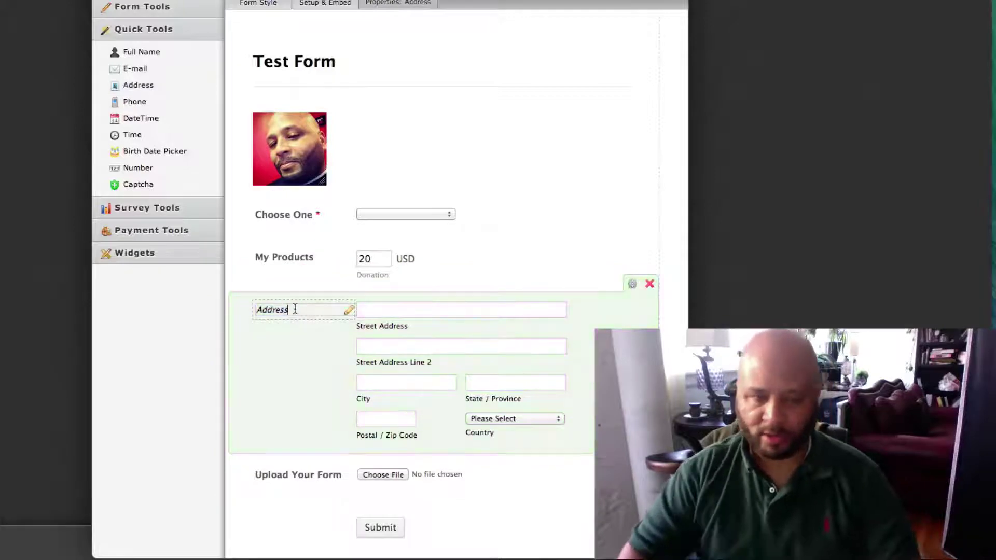
type("Yo")
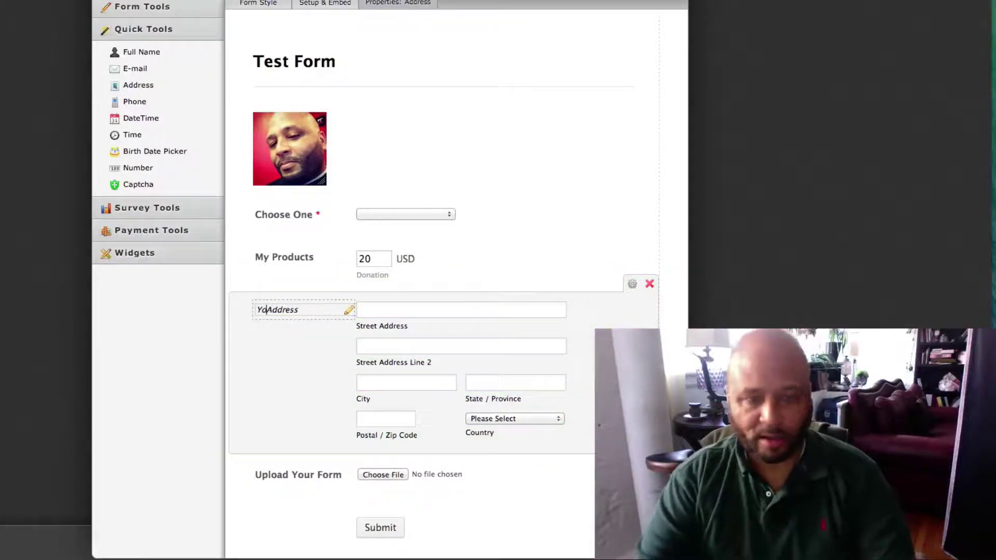
type("ur")
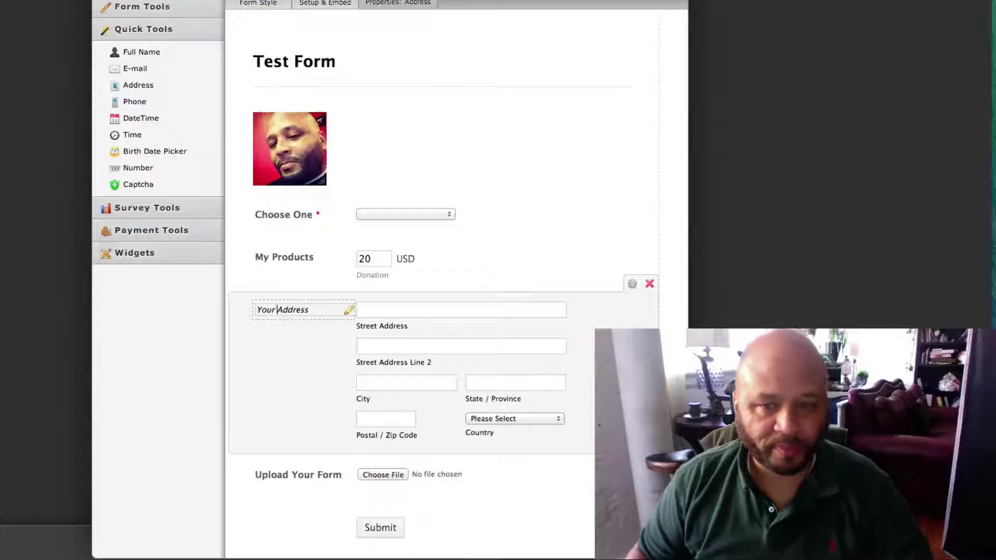
left_click(555, 515)
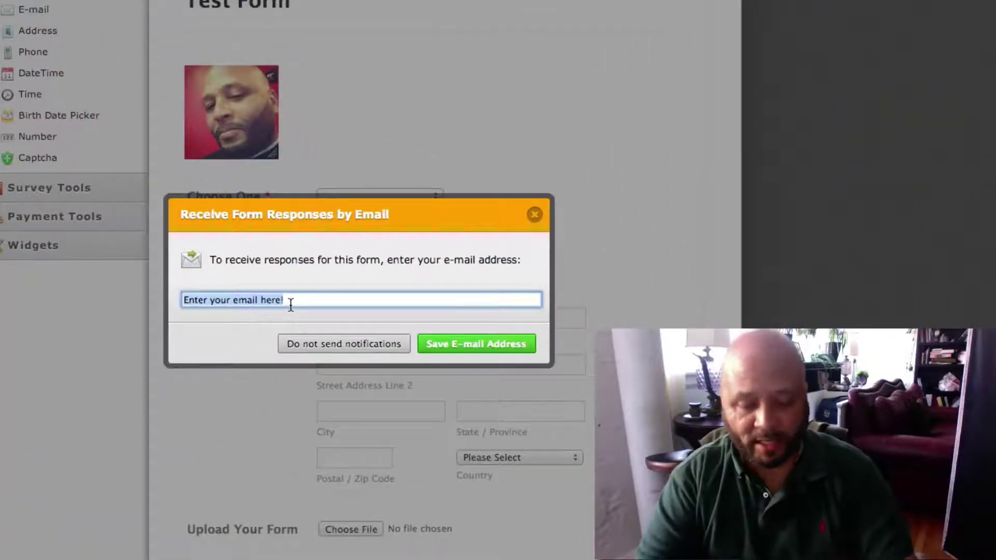
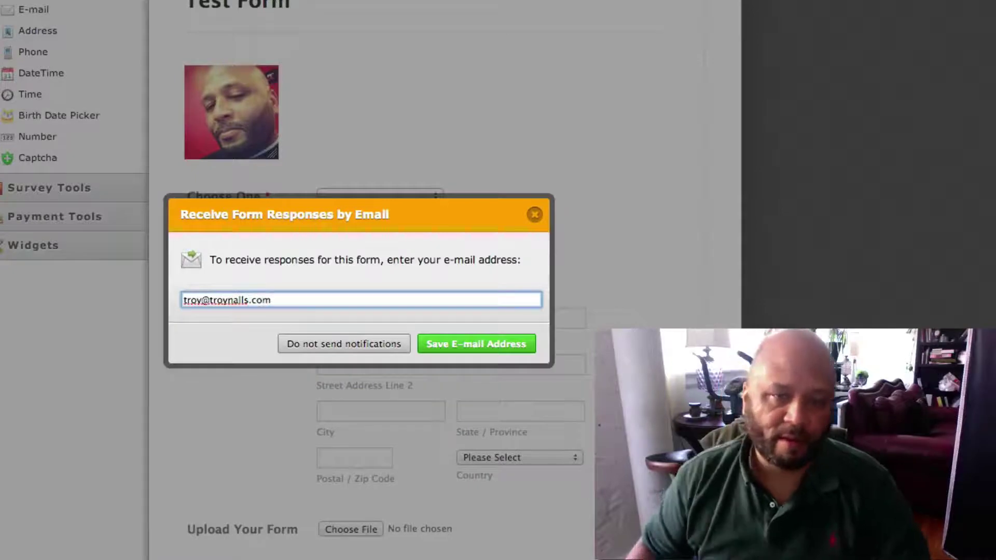
- Enter the owner's e-mail address for response notifications and save it
left_click(430, 342)
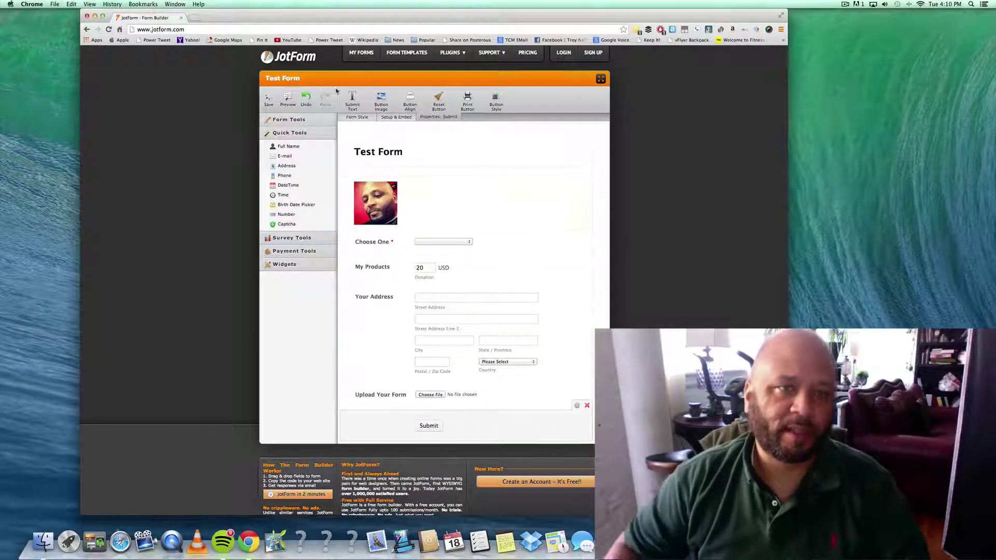
- Copy the form's public link from Preview and open it in a new tab
left_click(287, 98)
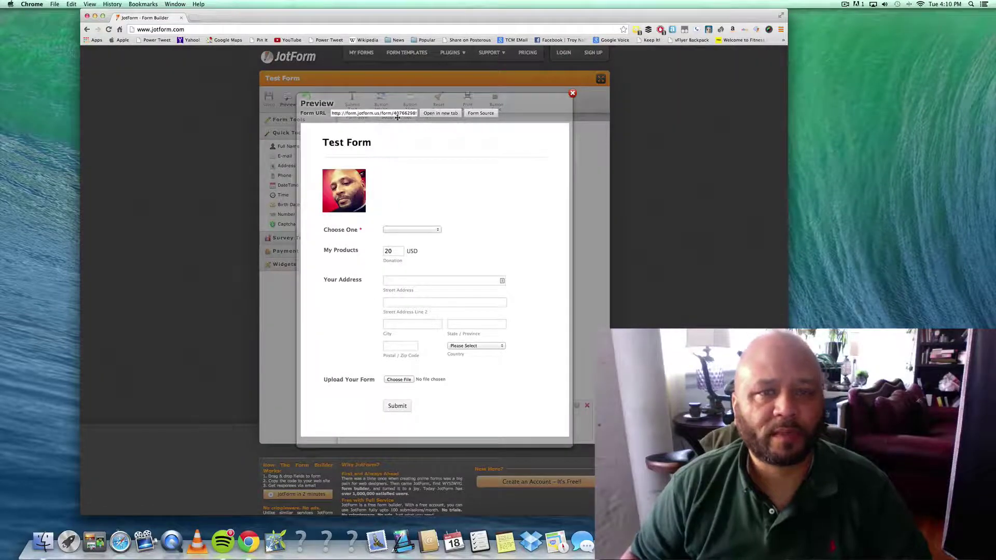
left_click(370, 114)
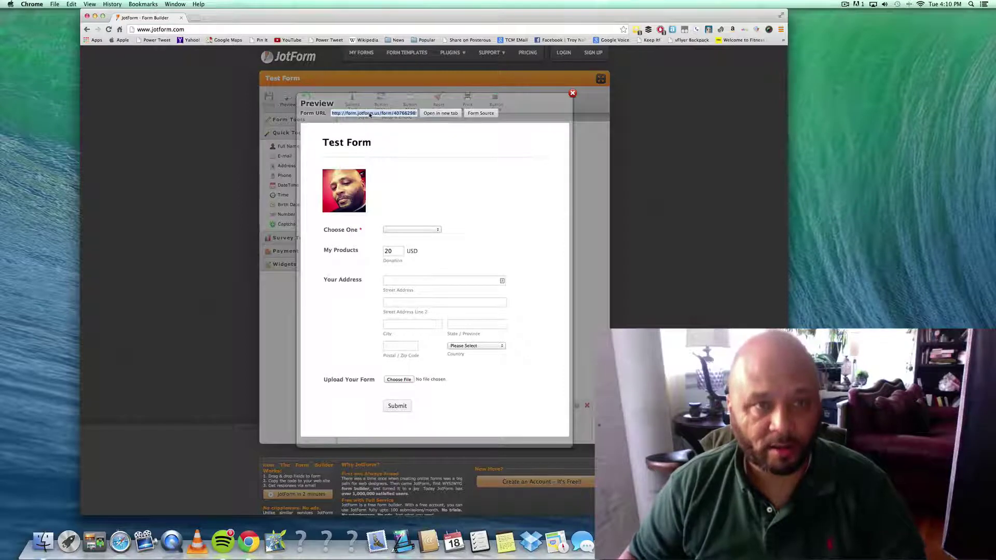
key("super+t")
key("super+v")
key("Return")
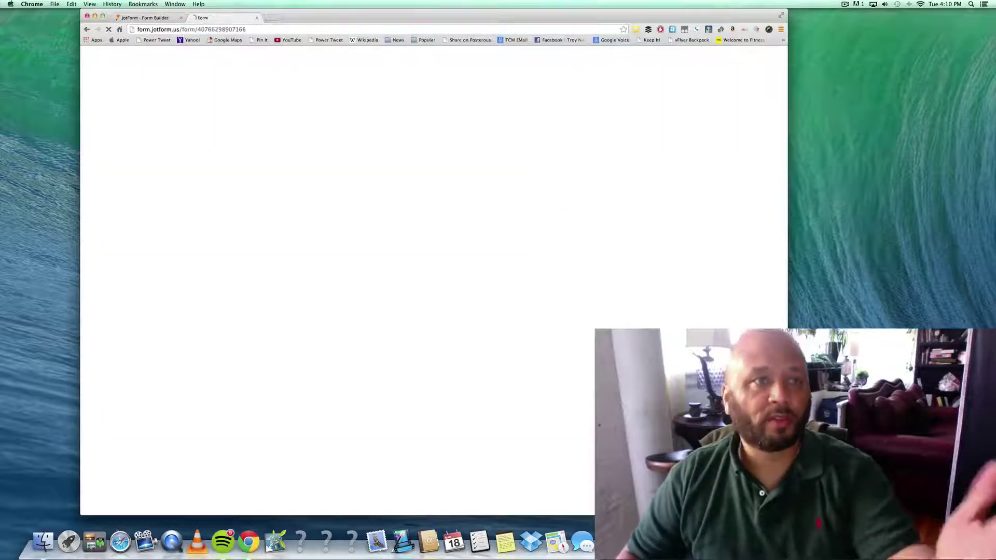
- Answer Yes for Choose One and submit the test entry
left_click(433, 152)
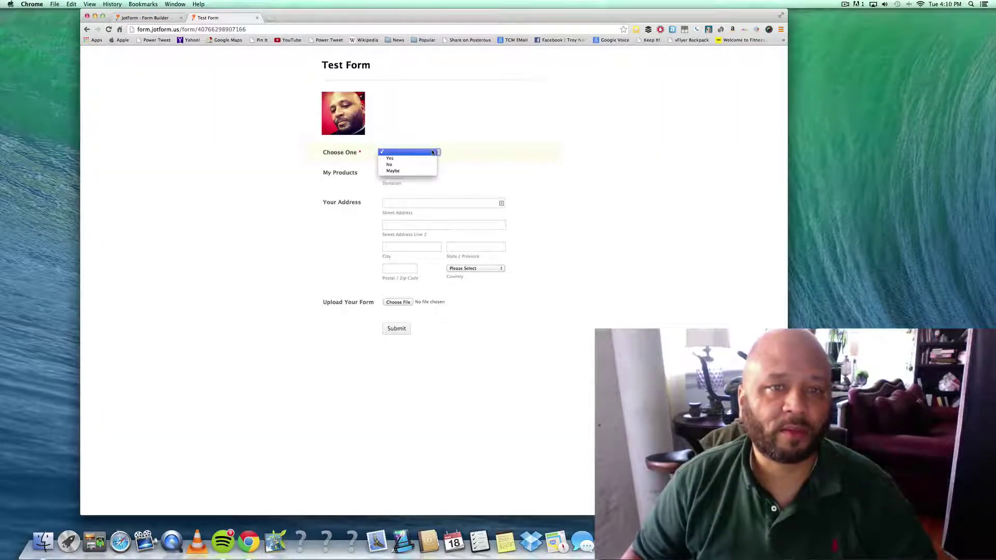
left_click(390, 158)
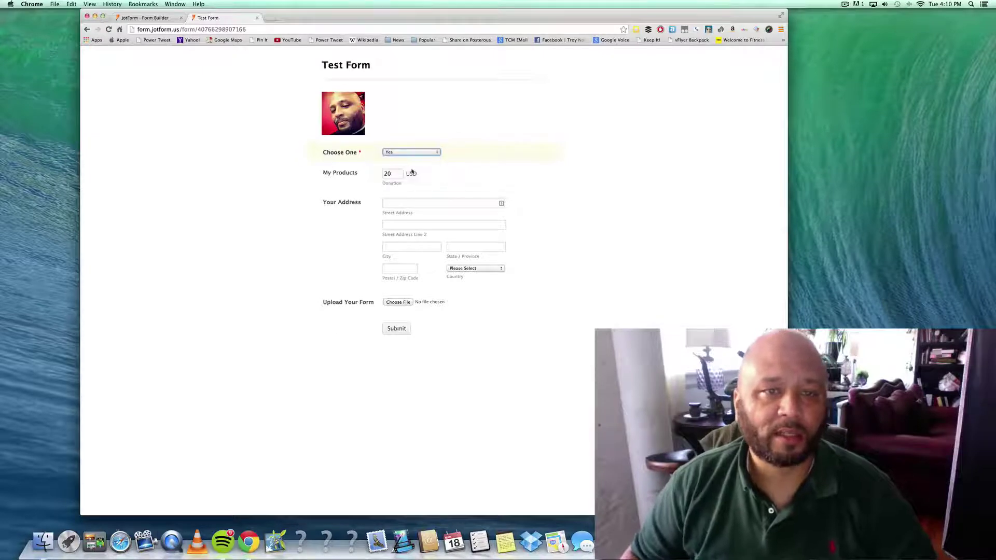
left_click(398, 329)
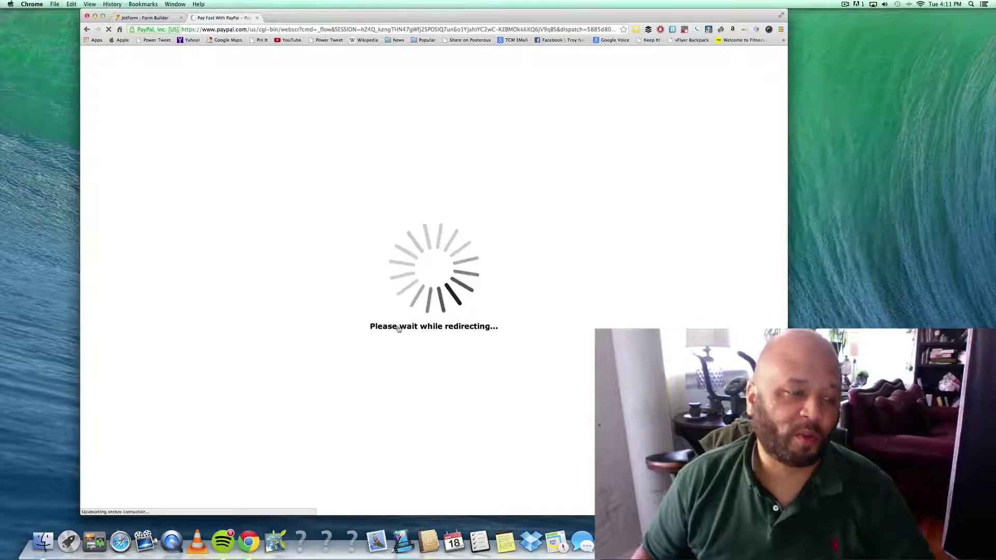
- Fill in the account password on the $20.00 PayPal donation checkout, then close that tab
key("super+v")
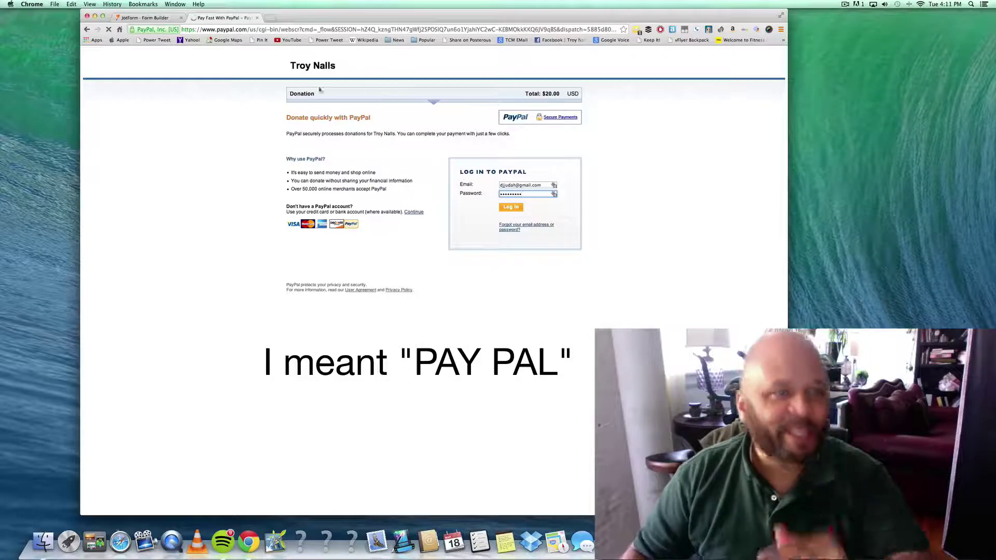
key("super+w")
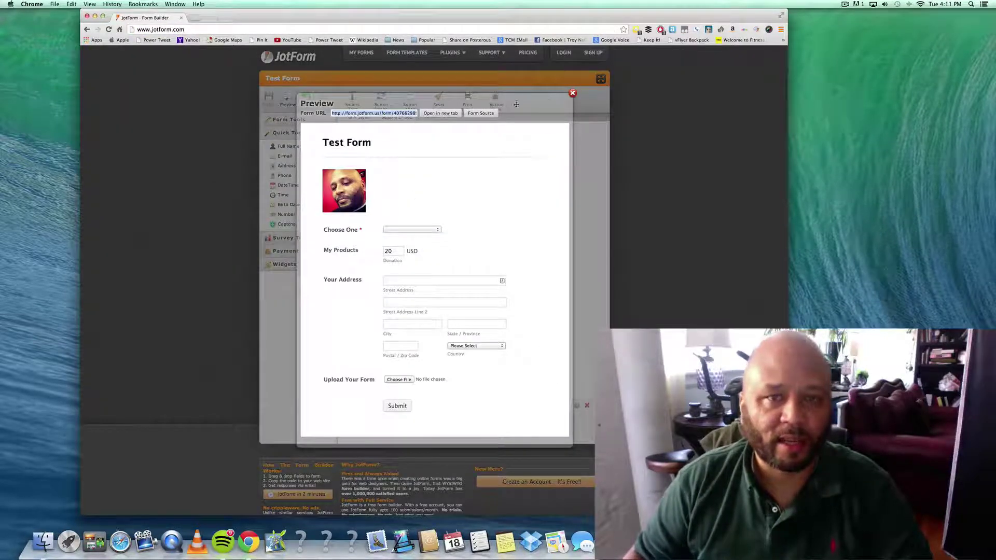
- Select the Form Source embed script, review Embed Options, and close the Embed Form Wizard
left_click(482, 113)
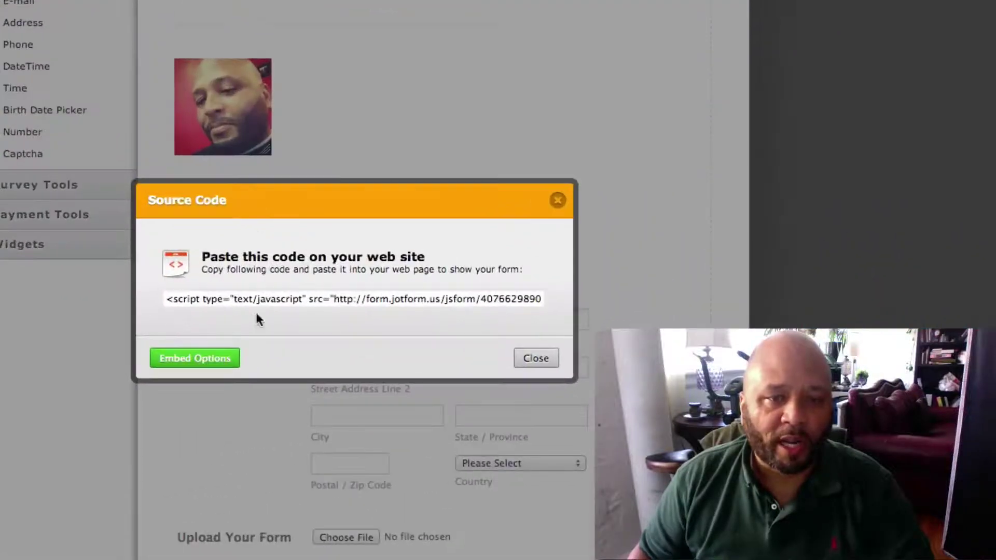
left_click(247, 299)
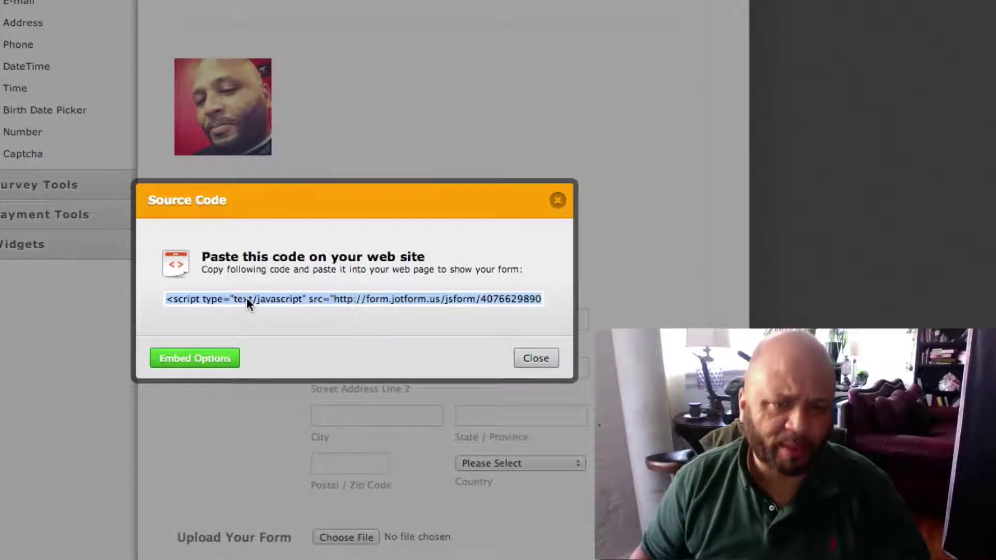
left_click(200, 359)
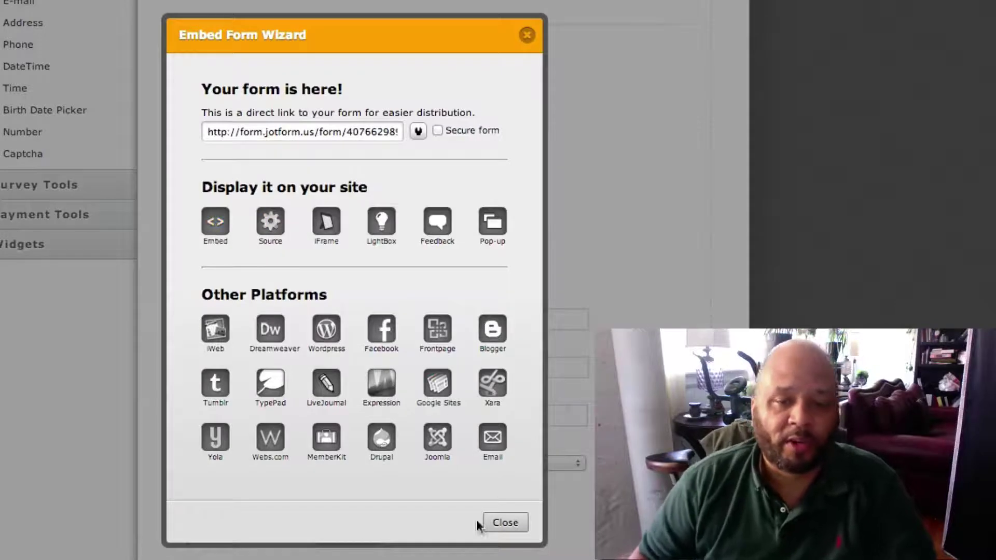
left_click(504, 523)
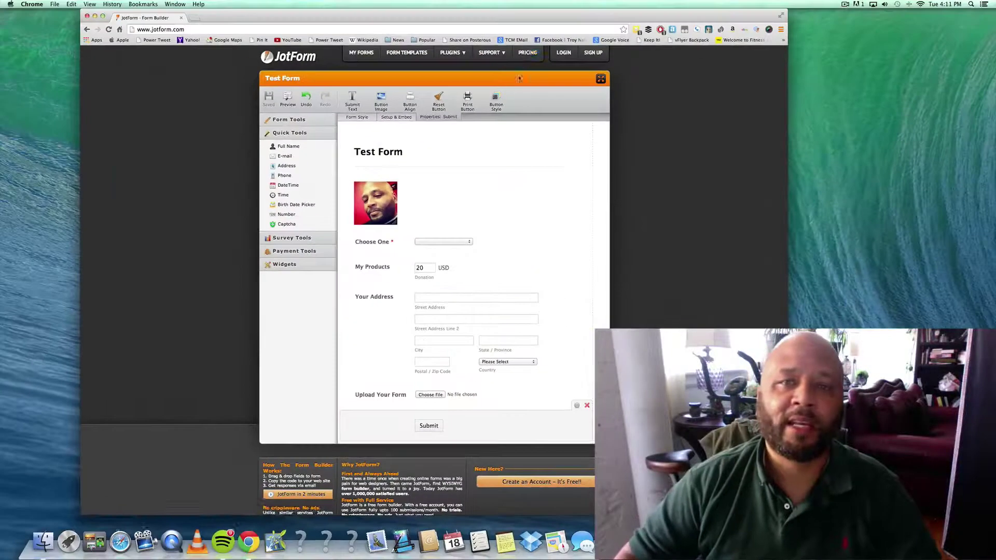
- Open the JotForm pricing plans page and autofill the saved username in the login box
left_click(522, 55)
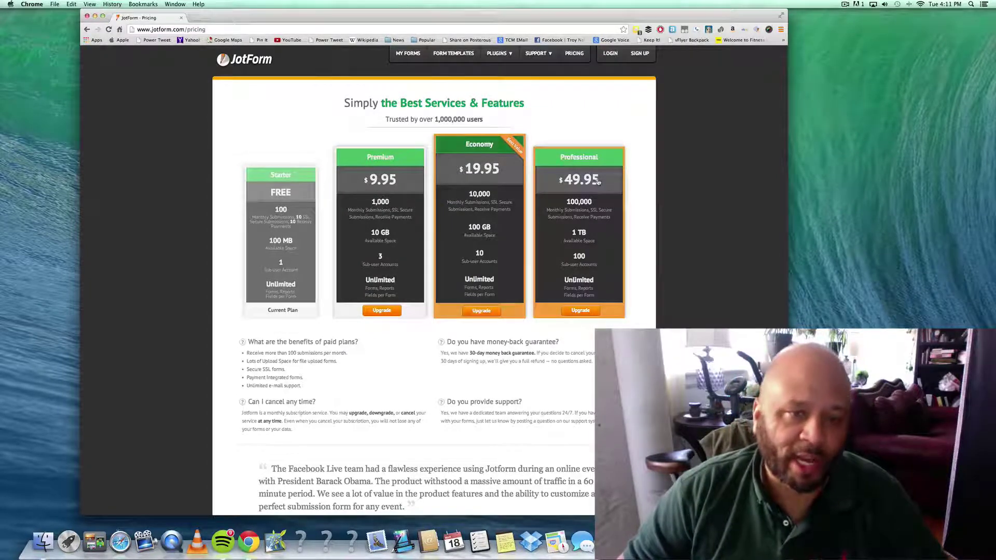
left_click(609, 53)
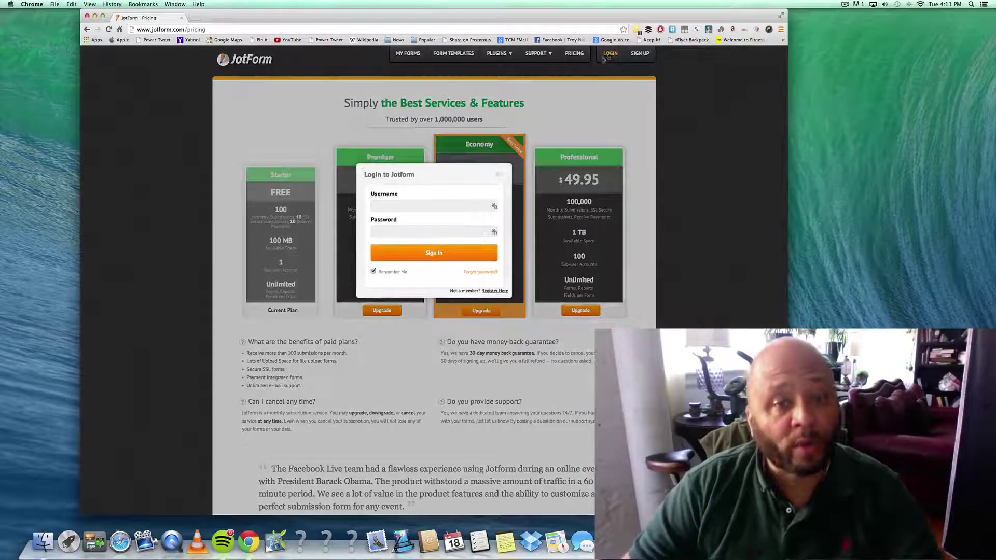
left_click(495, 206)
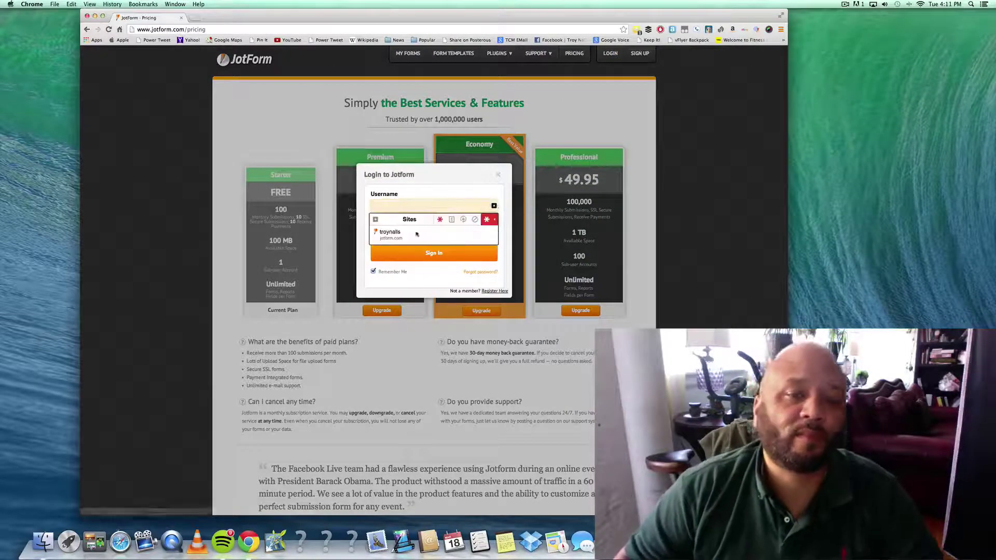
left_click(420, 226)
- Autofill the saved account password, sign in, and go to My Forms
left_click(421, 228)
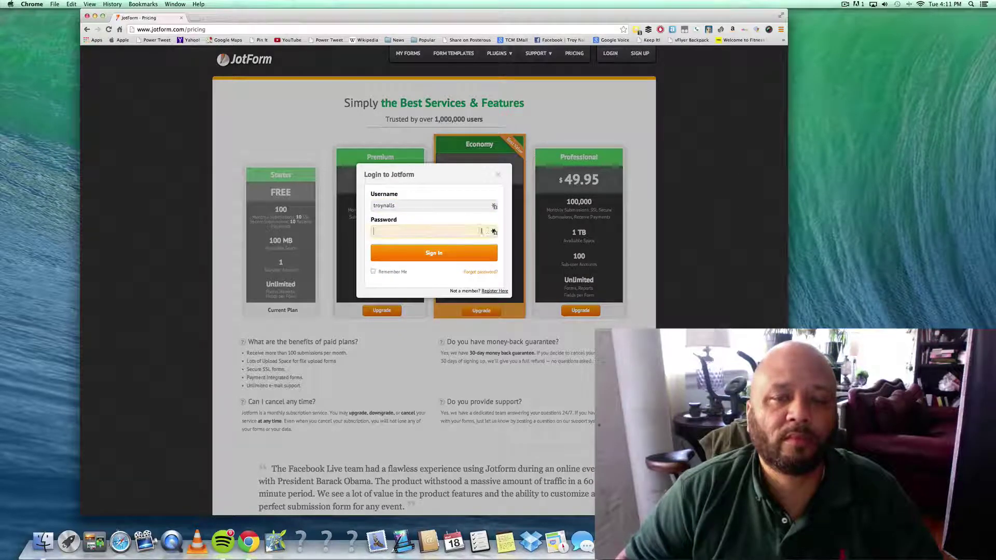
left_click(493, 232)
left_click(391, 265)
left_click(391, 257)
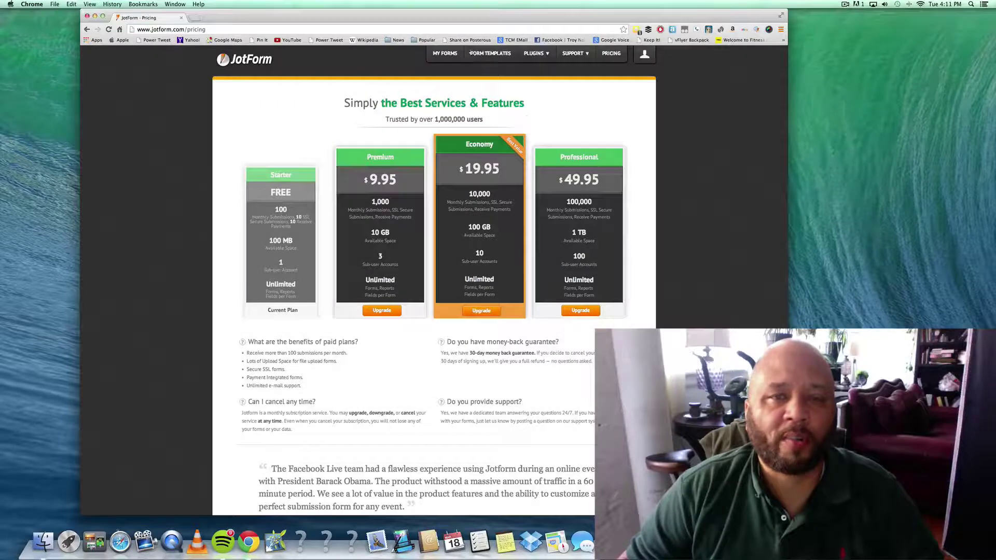
left_click(444, 54)
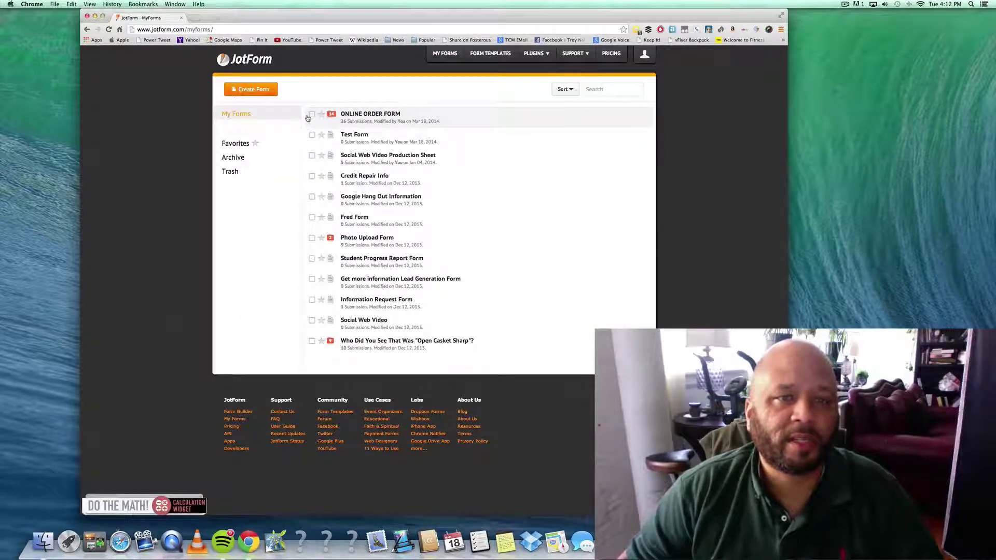
- Select the Social Web Video Production Sheet form and open its submissions list
left_click(375, 155)
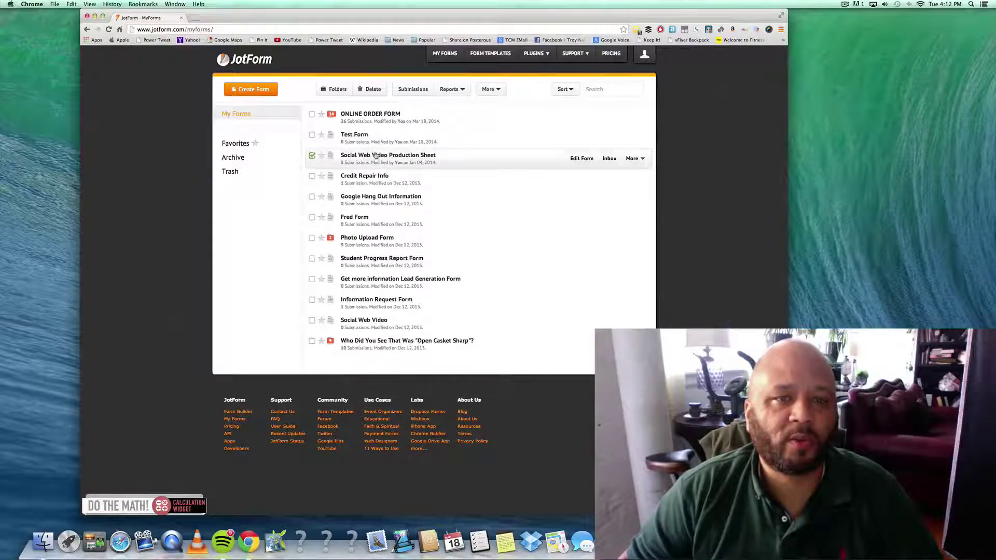
left_click(410, 91)
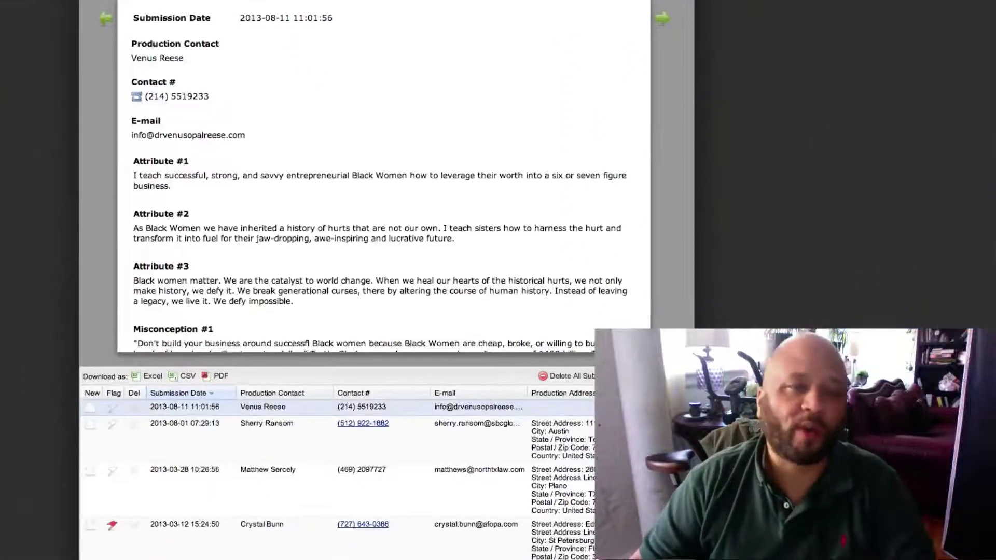
scroll(384, 176, "down", 5)
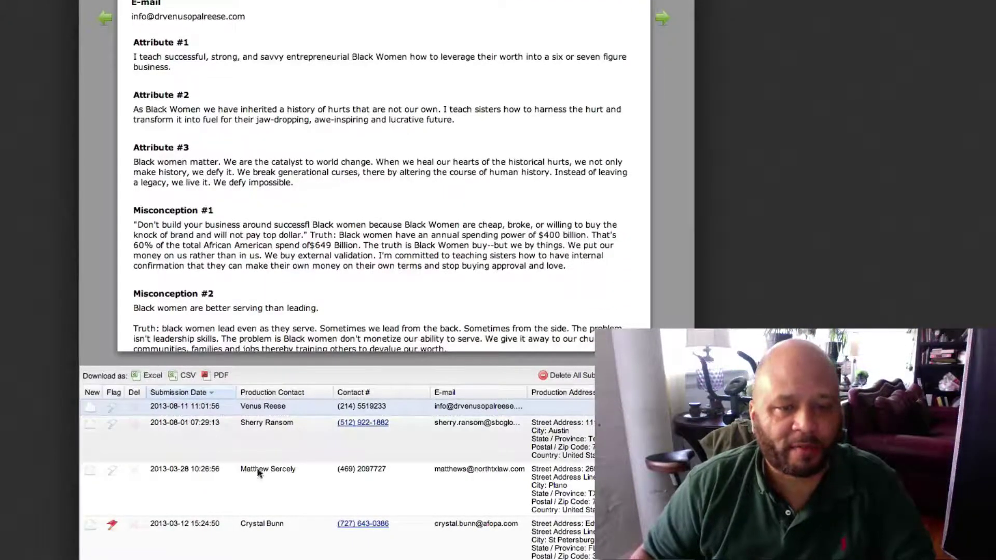
- View the details of the 2013-03-28, 2013-03-12 and 2013-08-01 submissions
left_click(188, 497)
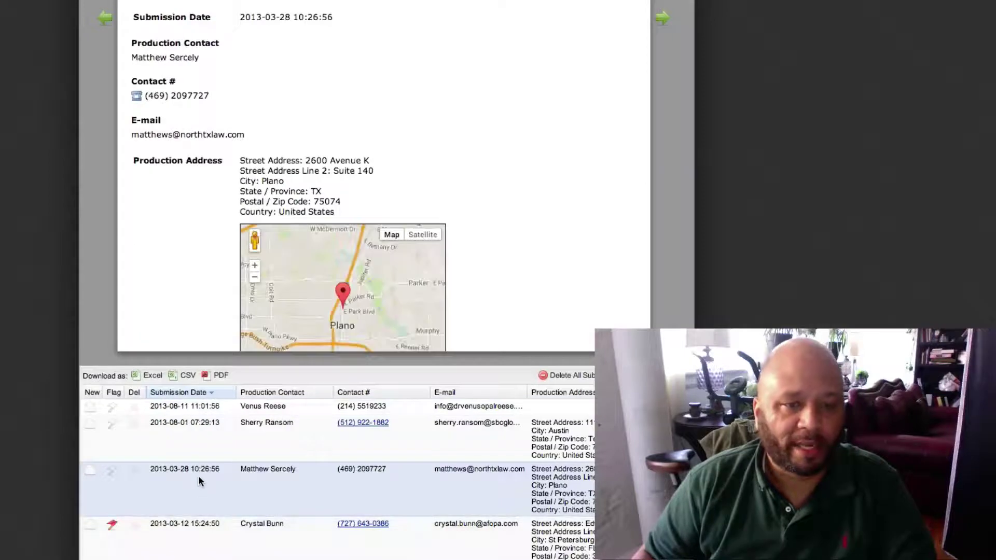
left_click(187, 541)
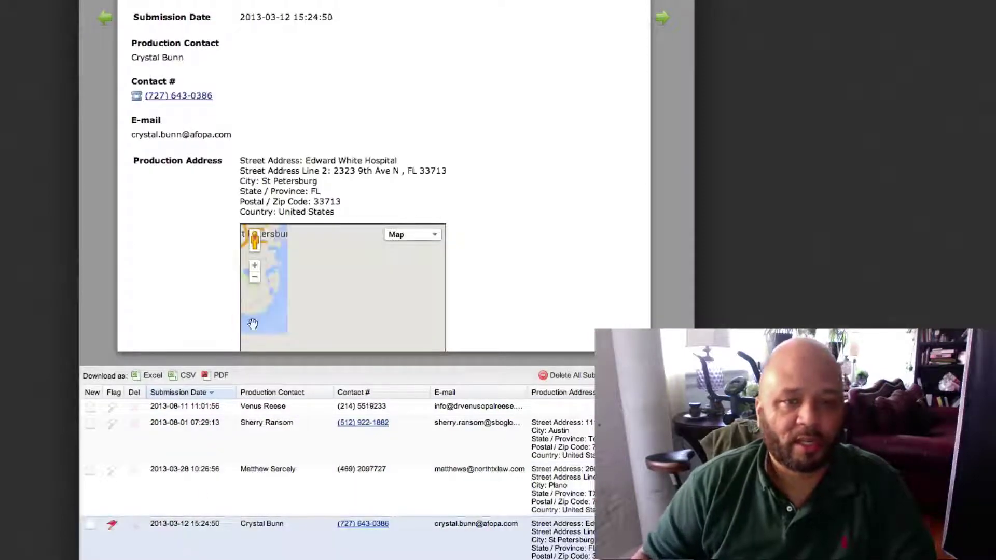
scroll(358, 179, "down", 1)
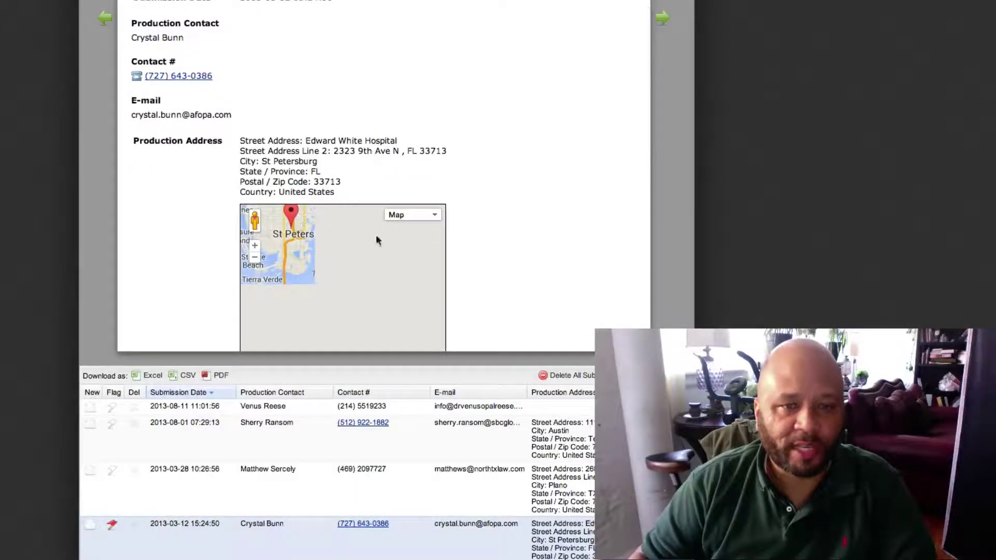
left_click(167, 431)
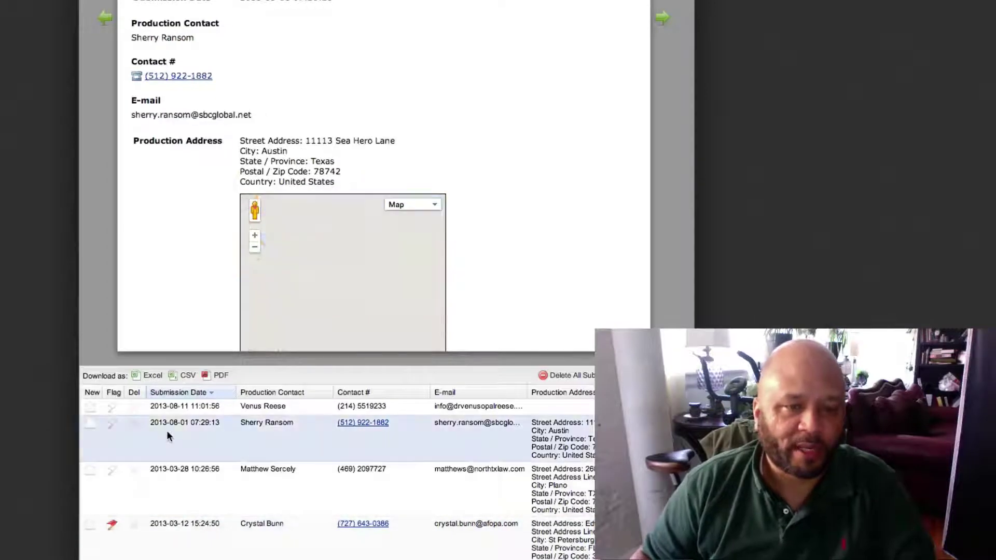